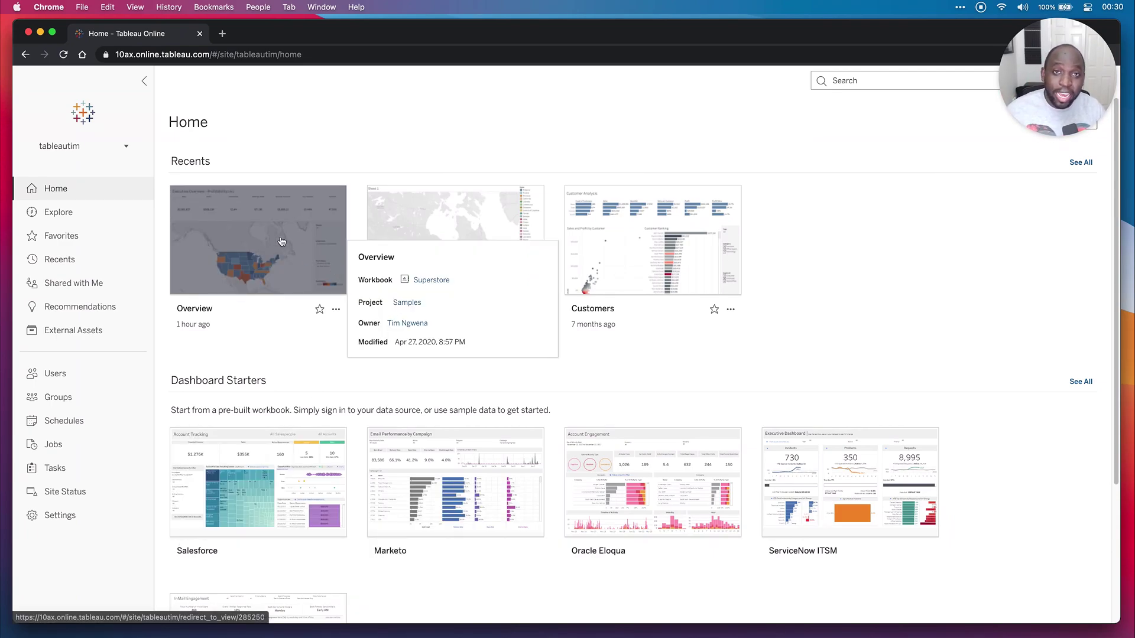
- Open Explore from the left navigation to list the site's projects
{"action": "left_click", "coordinate": [74, 223]}
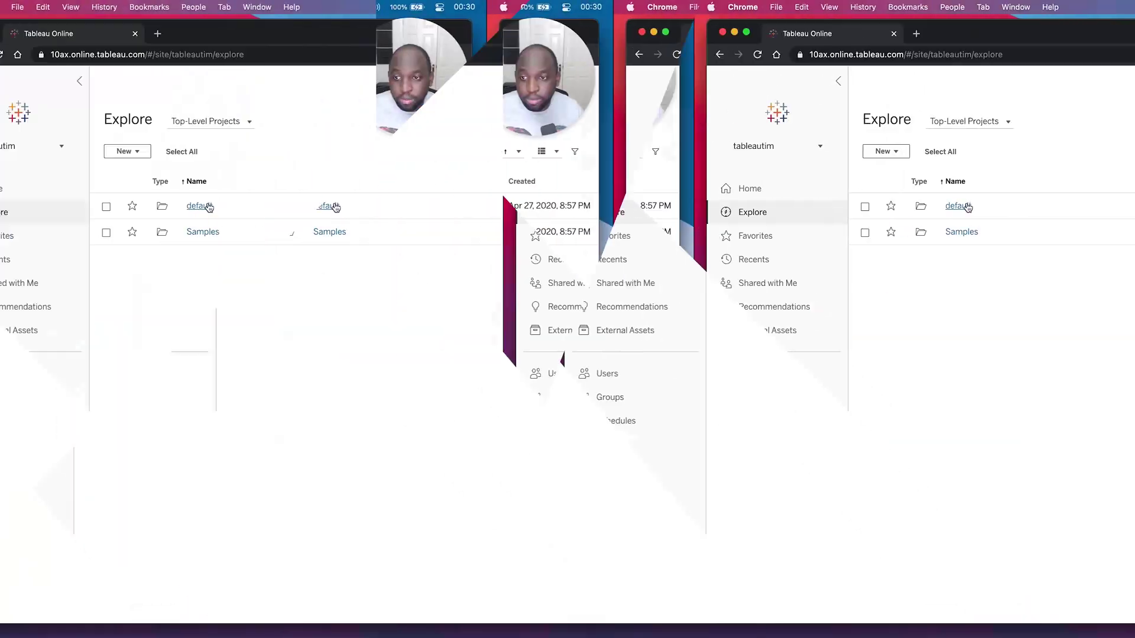
- In the default project, create a new workbook from the prep in the browser data source
{"action": "left_click", "coordinate": [263, 203]}
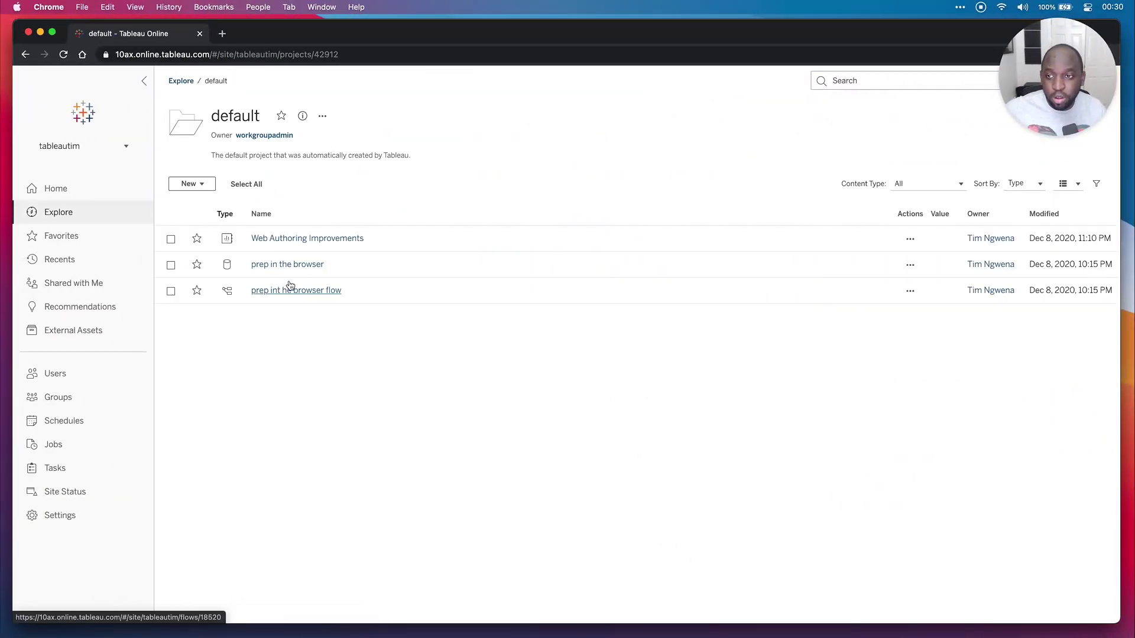
{"action": "left_click", "coordinate": [318, 270]}
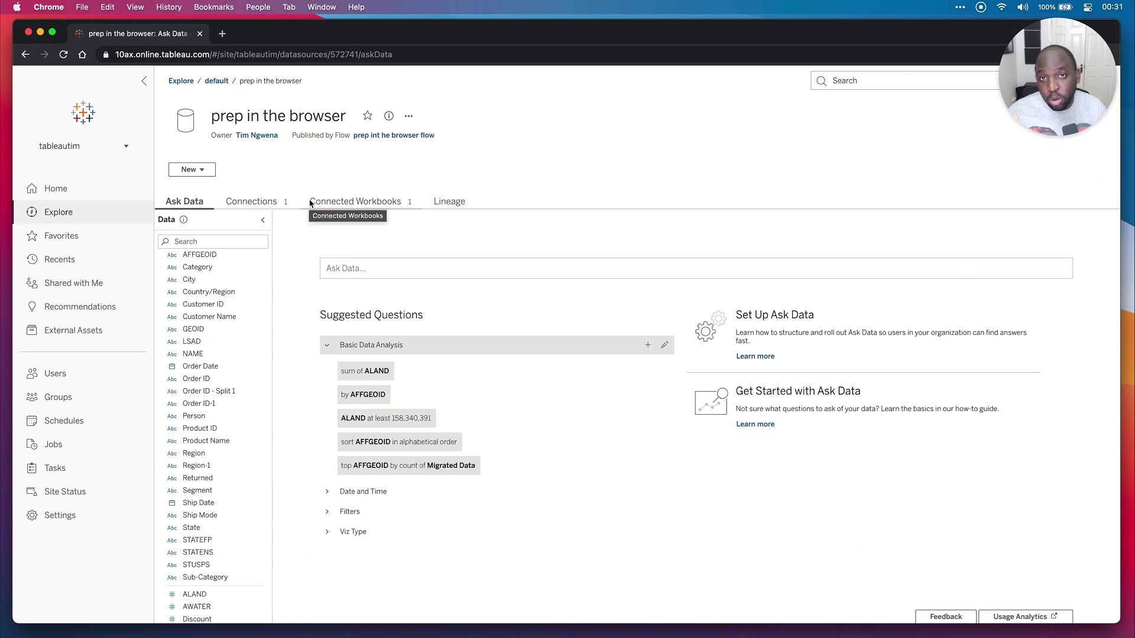
{"action": "left_click", "coordinate": [204, 170]}
{"action": "left_click", "coordinate": [279, 194]}
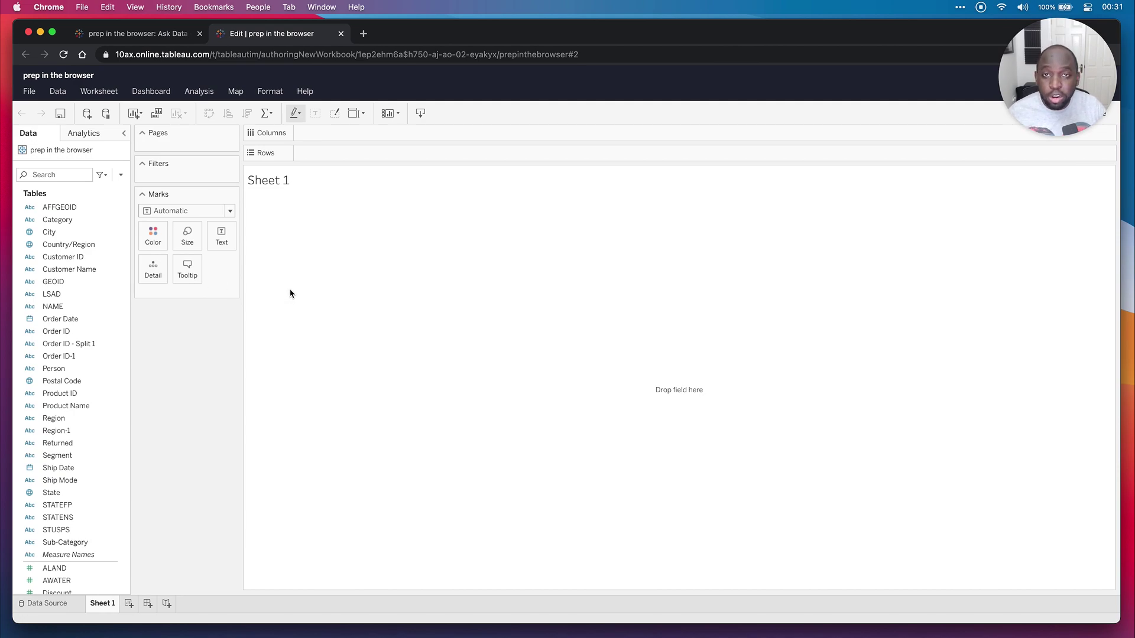
- Replace City with State in the view and set the mark type to Map for filled states
{"action": "left_click_drag", "start_coordinate": [50, 231], "coordinate": [598, 325]}
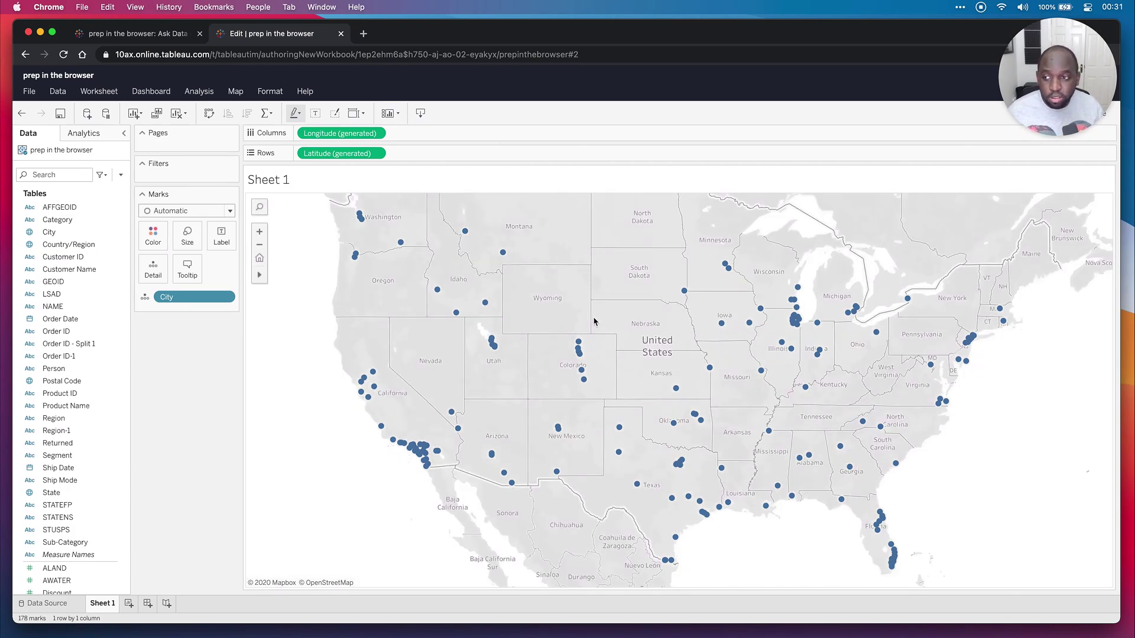
{"action": "left_click_drag", "start_coordinate": [177, 297], "coordinate": [187, 373]}
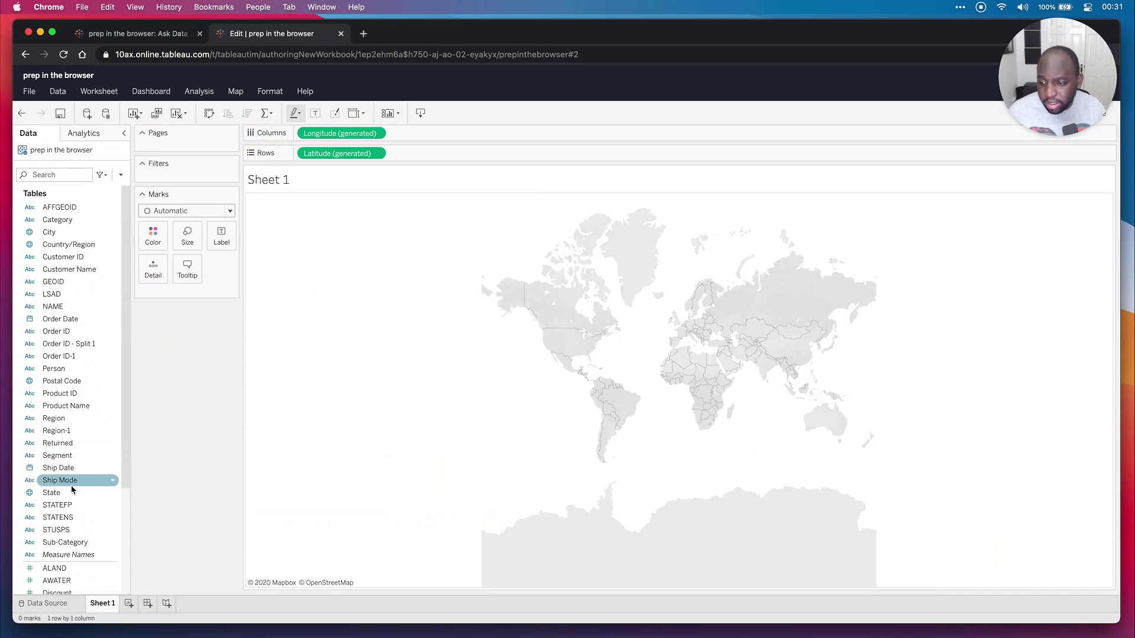
{"action": "left_click_drag", "start_coordinate": [70, 493], "coordinate": [364, 443]}
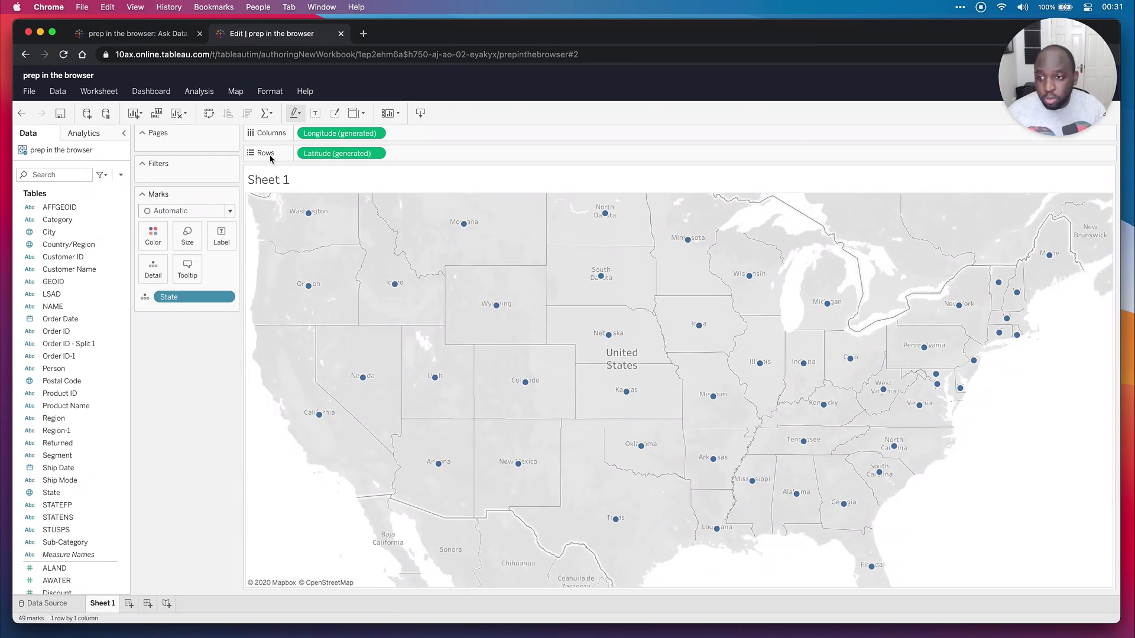
{"action": "left_click", "coordinate": [227, 211]}
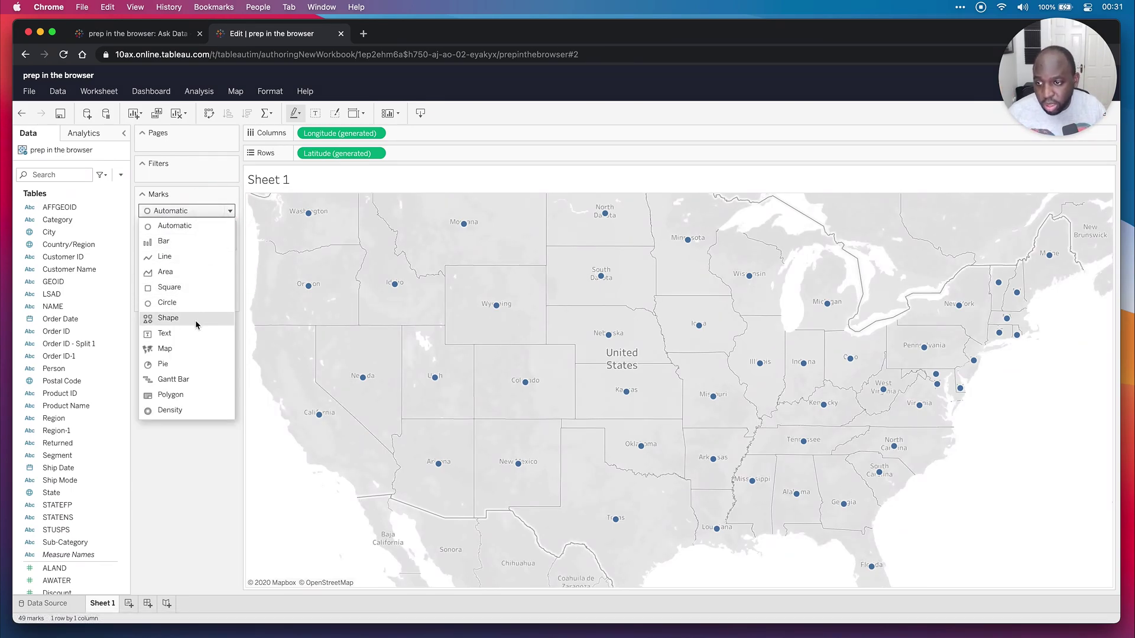
{"action": "left_click", "coordinate": [195, 349]}
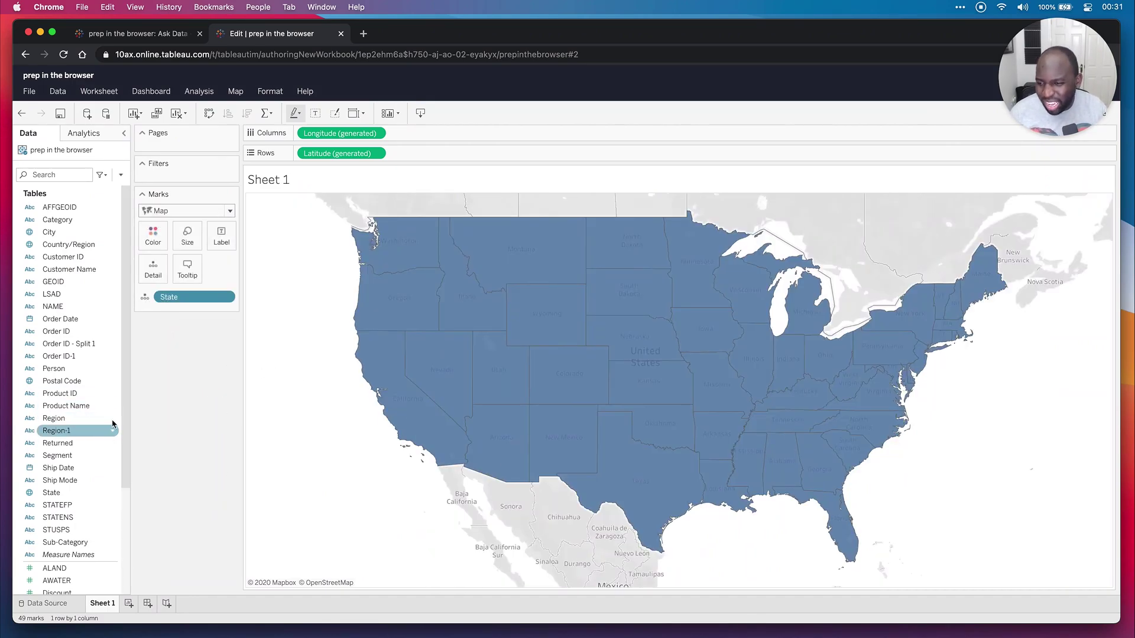
- Give the state shapes white borders
{"action": "left_click", "coordinate": [155, 233]}
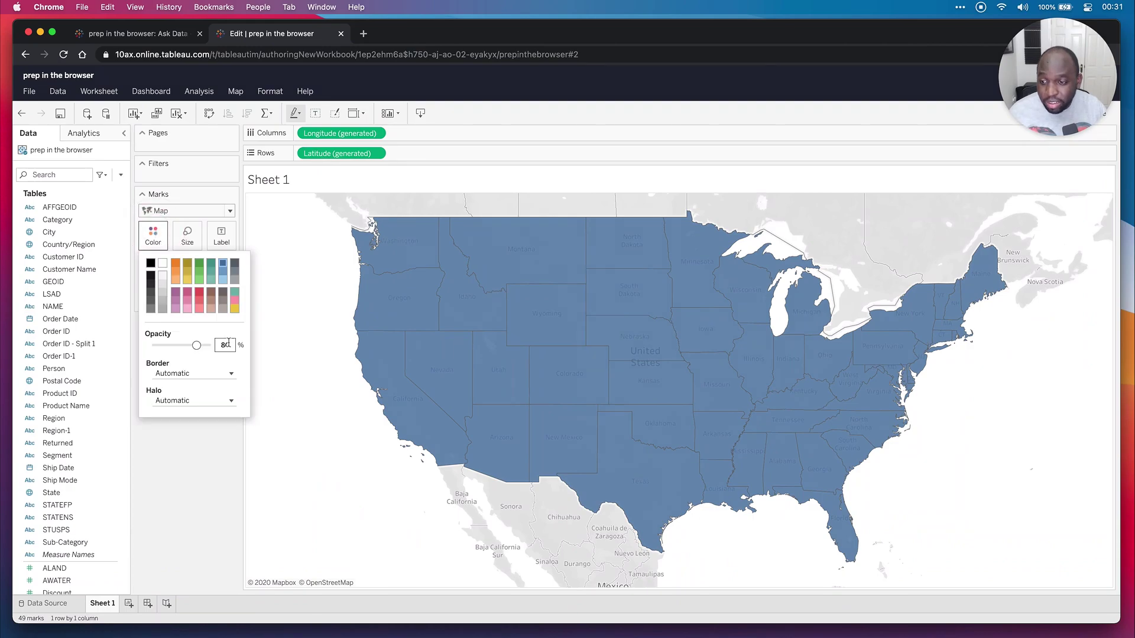
{"action": "left_click", "coordinate": [190, 373]}
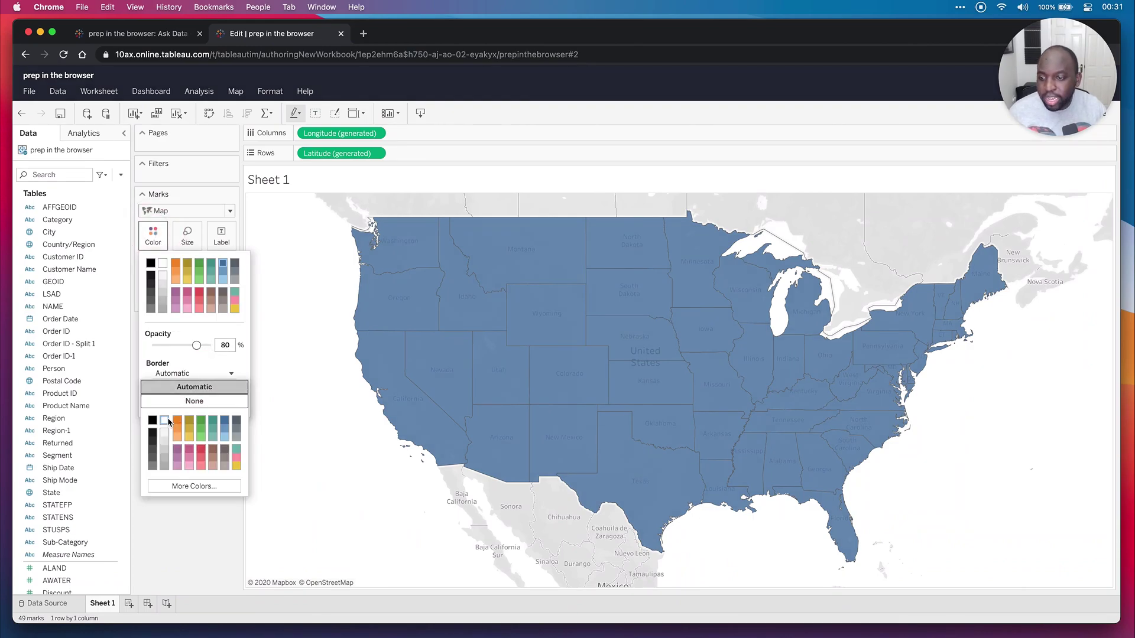
{"action": "left_click", "coordinate": [165, 421]}
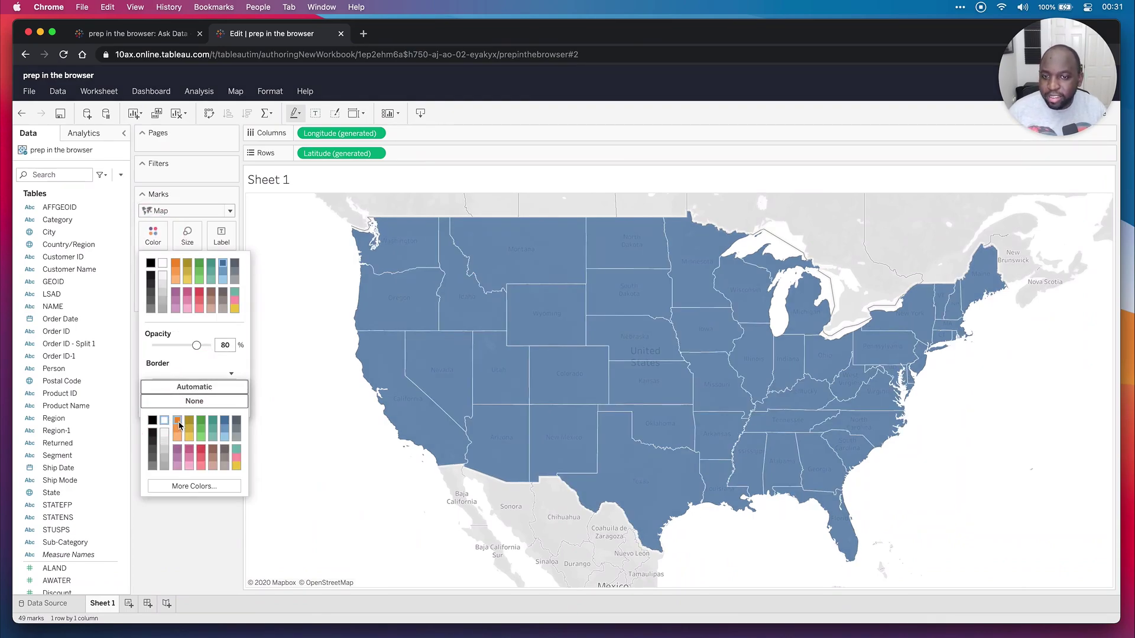
{"action": "left_click", "coordinate": [185, 521]}
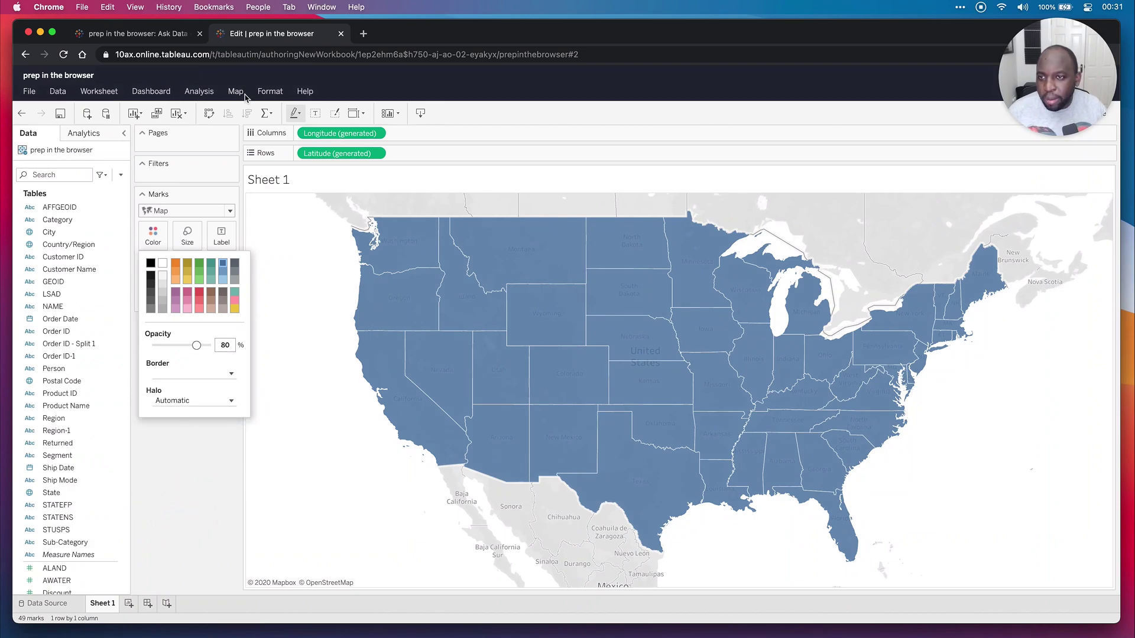
{"action": "left_click", "coordinate": [236, 92]}
- Set the background map washout to 79% and label each state with its name
{"action": "left_click", "coordinate": [239, 94]}
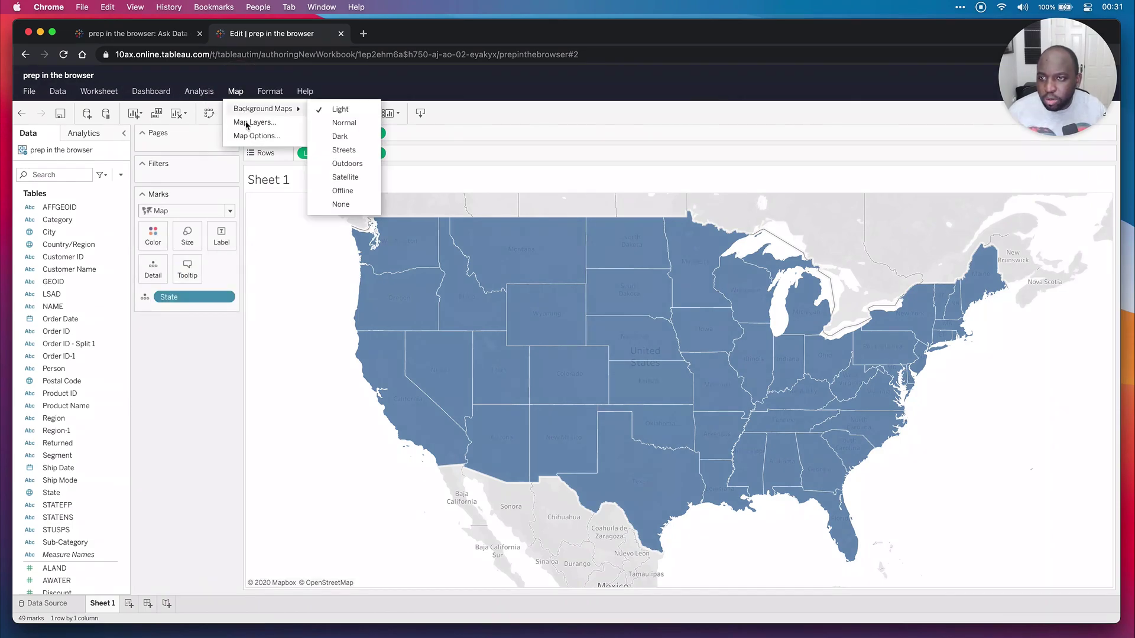
{"action": "left_click", "coordinate": [255, 123]}
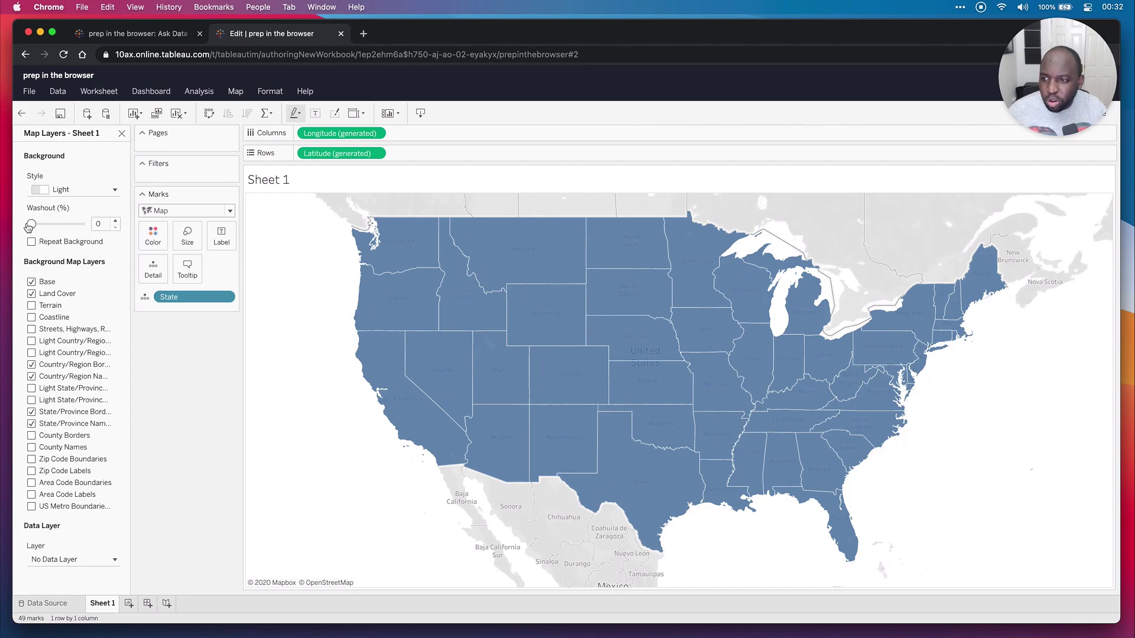
{"action": "left_click_drag", "start_coordinate": [32, 224], "coordinate": [76, 224]}
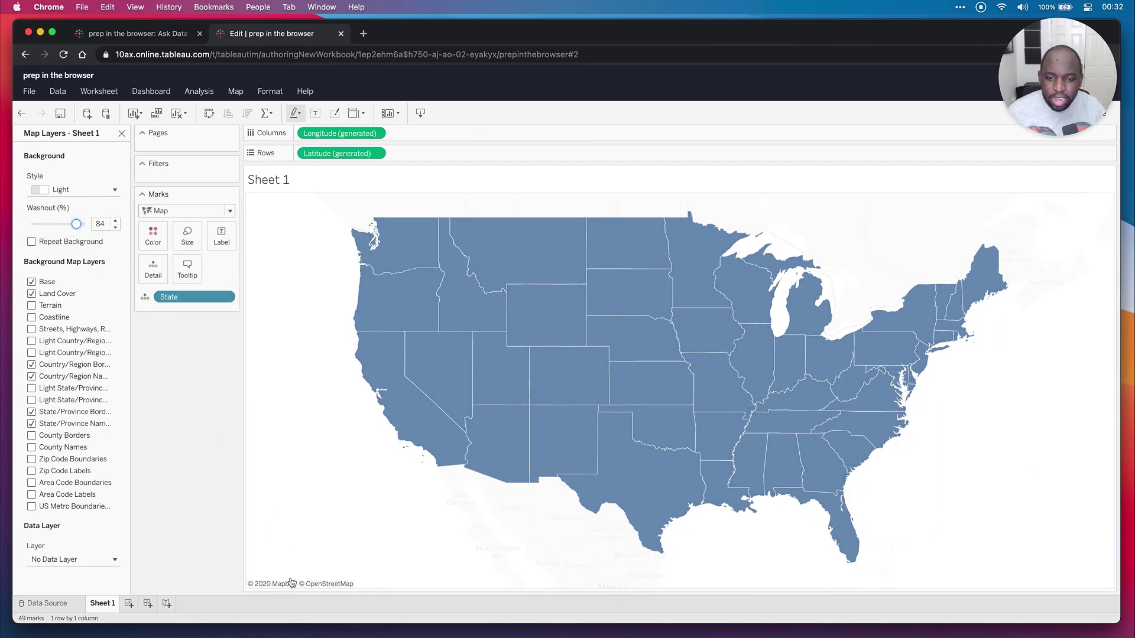
{"action": "left_click_drag", "start_coordinate": [75, 224], "coordinate": [73, 224]}
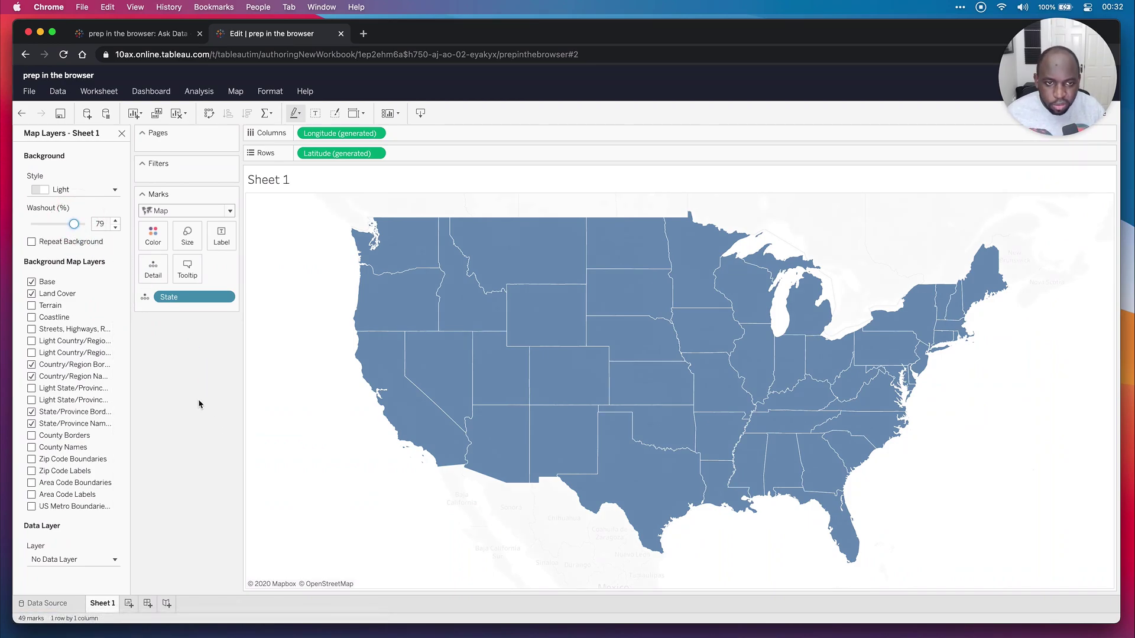
{"action": "left_click", "coordinate": [187, 402]}
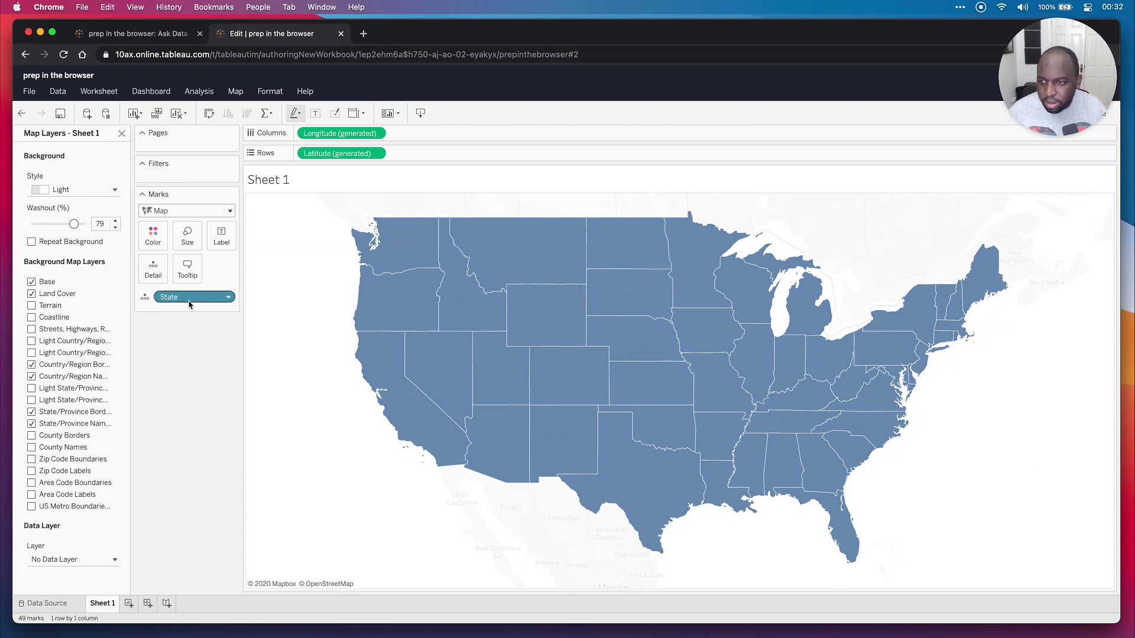
{"action": "left_click_drag", "start_coordinate": [191, 297], "coordinate": [218, 243]}
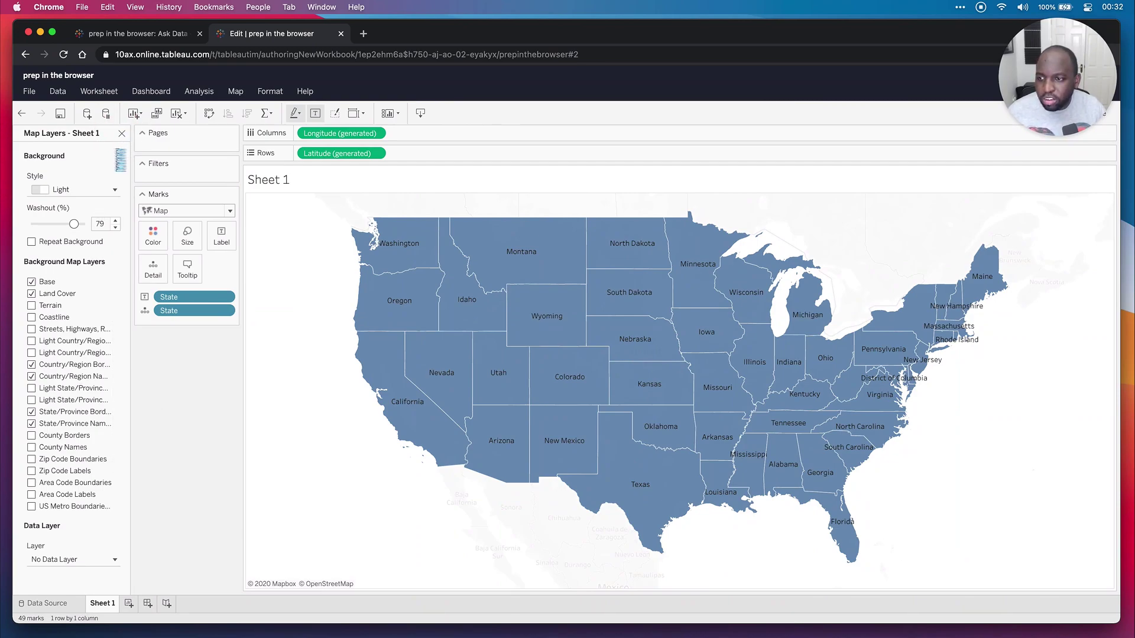
- Close Map Layers and put Region on Color, giving Central, East, South and West colours
{"action": "left_click", "coordinate": [121, 134]}
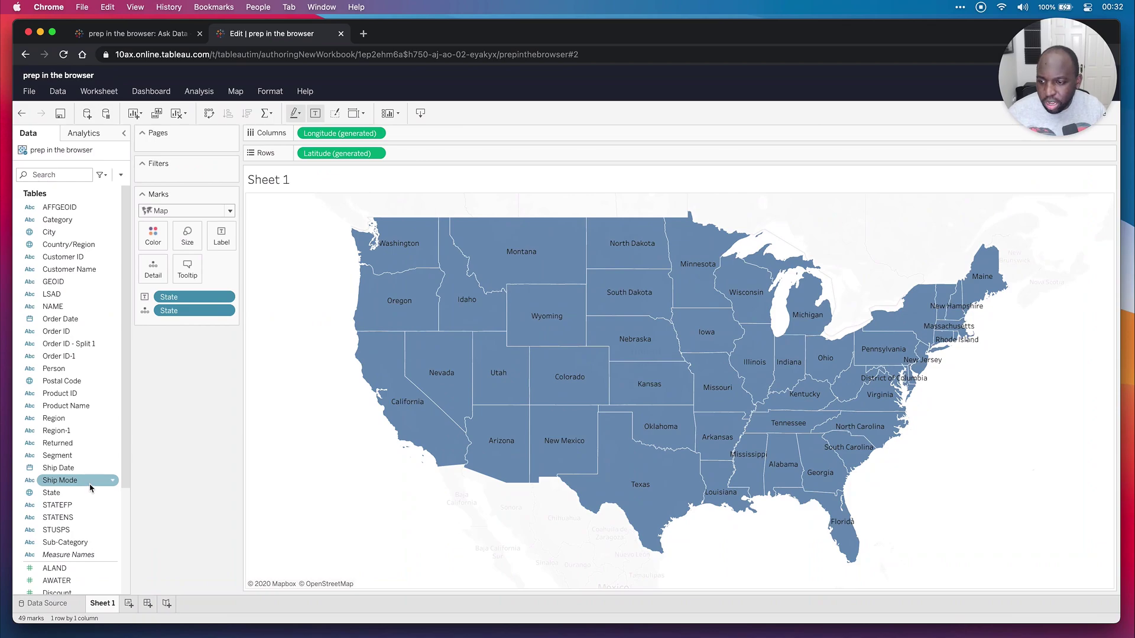
{"action": "left_click_drag", "start_coordinate": [59, 418], "coordinate": [159, 236]}
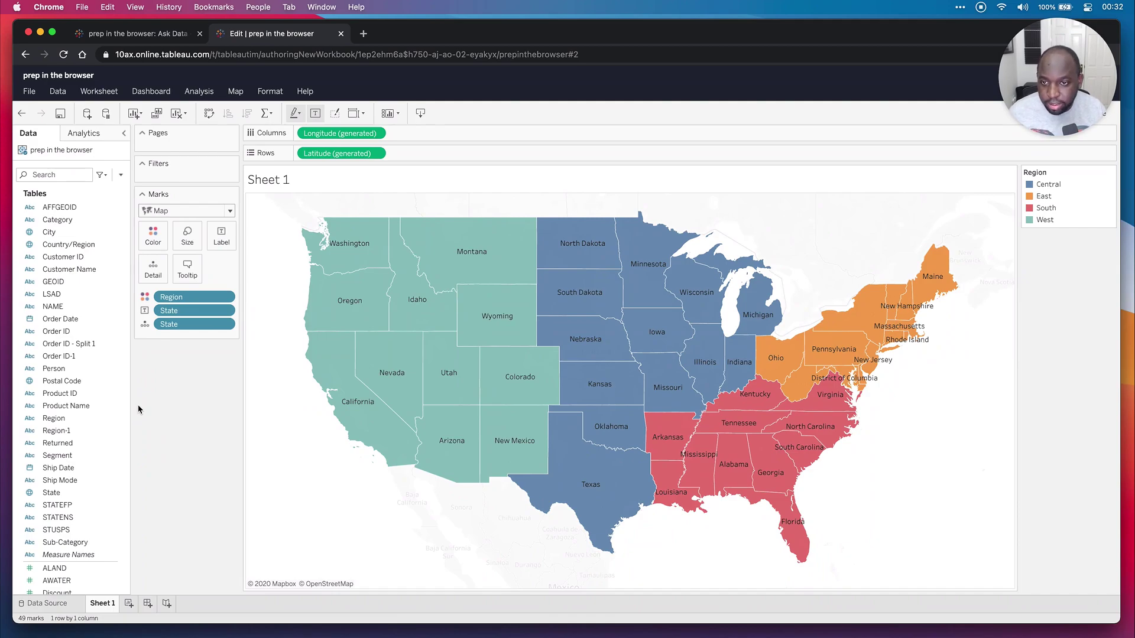
- Add City as a second marks layer and order the layers so city points sit above the states
{"action": "left_click", "coordinate": [55, 233]}
{"action": "left_click_drag", "start_coordinate": [55, 232], "coordinate": [212, 202]}
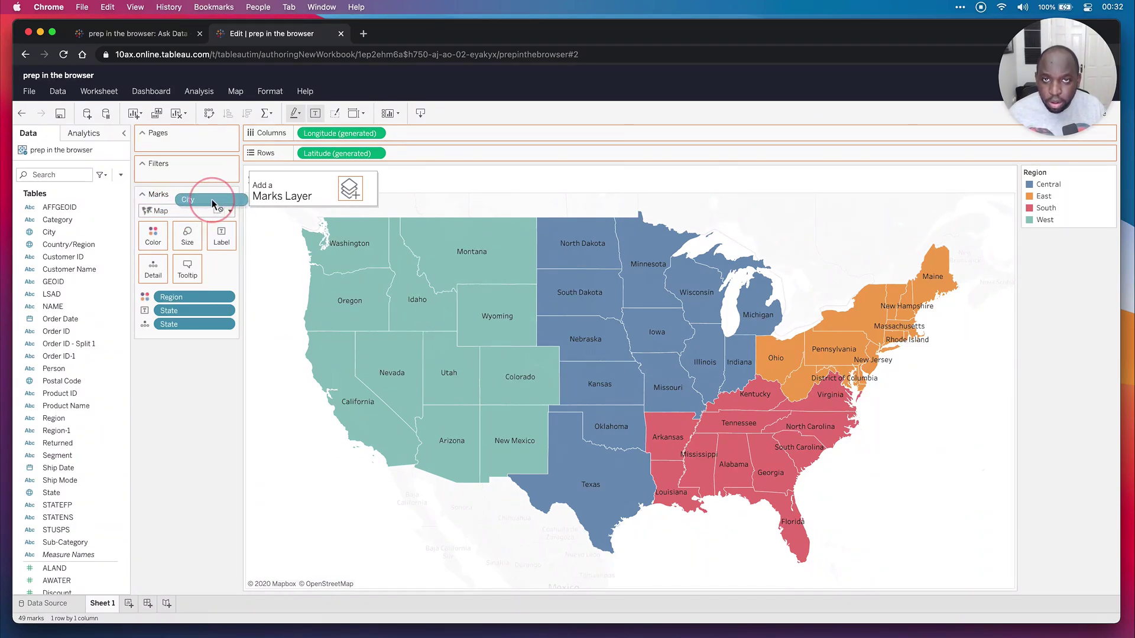
{"action": "left_click_drag", "start_coordinate": [212, 200], "coordinate": [350, 188]}
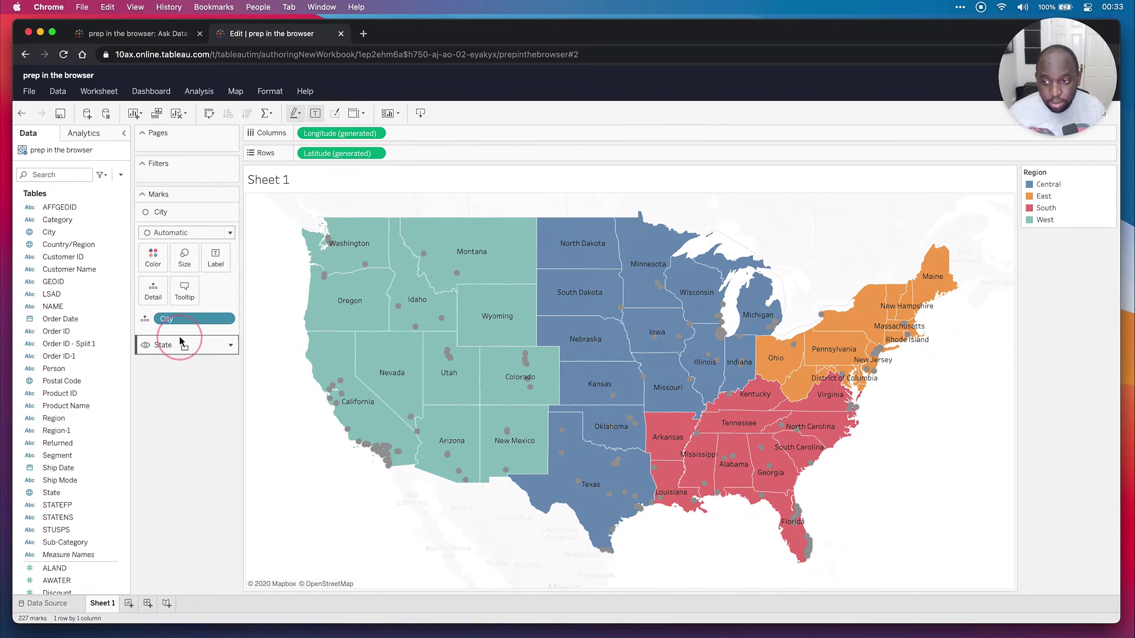
{"action": "left_click_drag", "start_coordinate": [180, 340], "coordinate": [175, 204]}
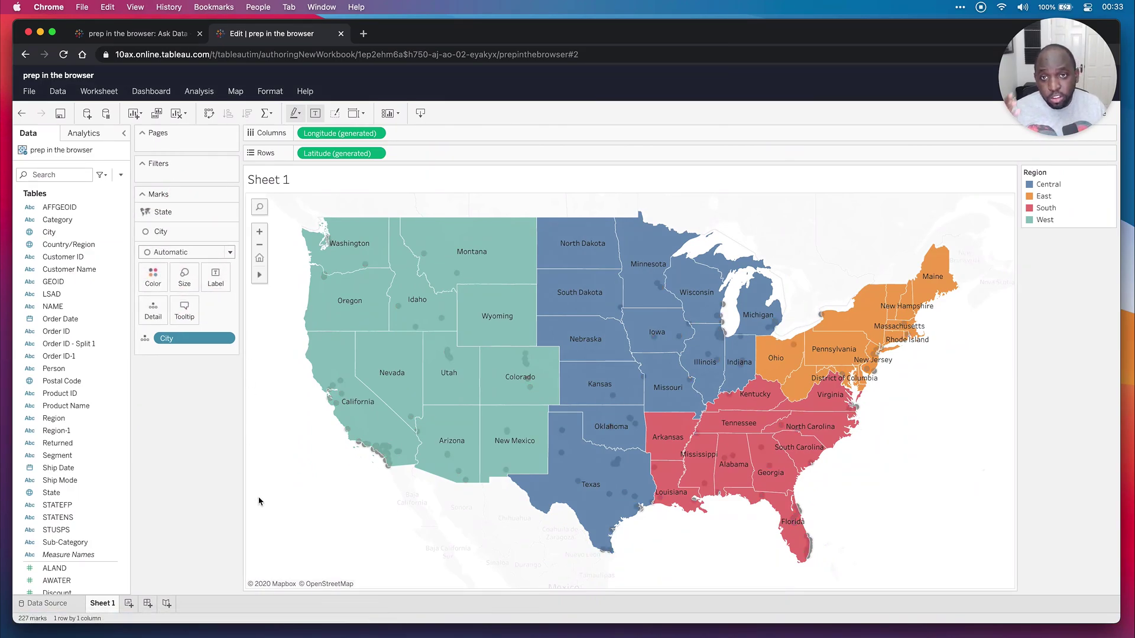
{"action": "mouse_move", "coordinate": [381, 442]}
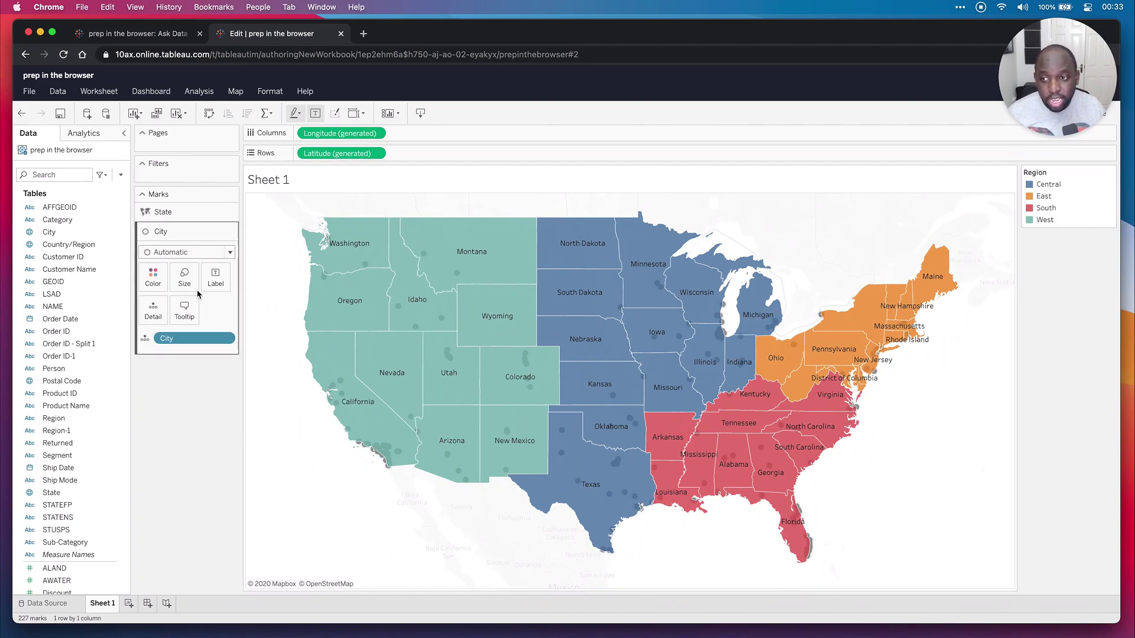
{"action": "left_click_drag", "start_coordinate": [208, 212], "coordinate": [211, 354]}
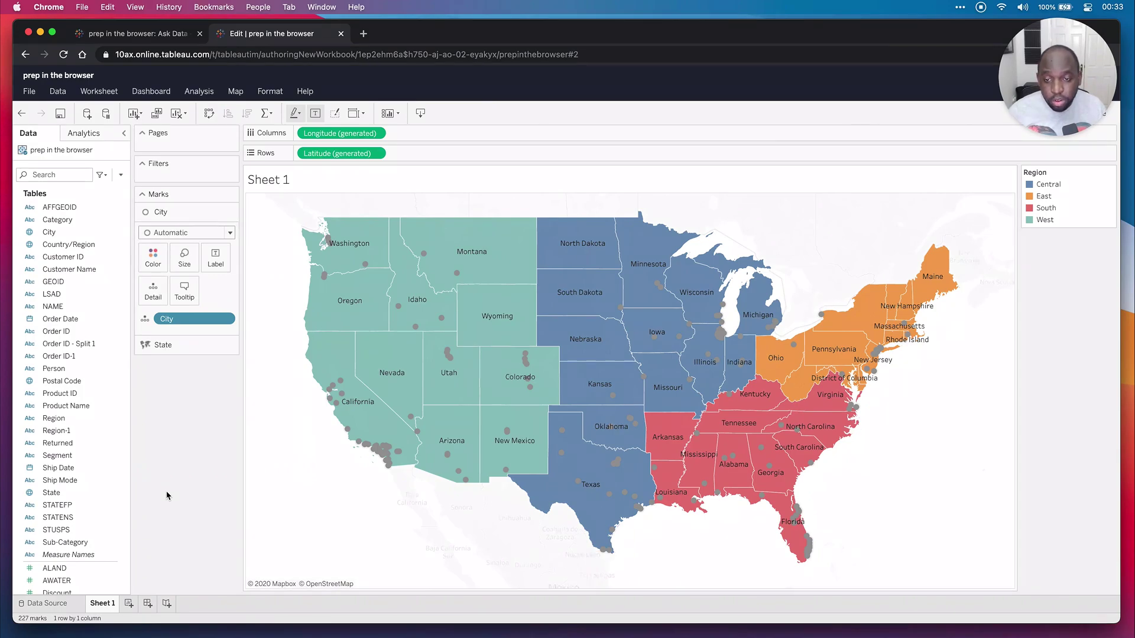
- Make the City layer's points black at 83% opacity
{"action": "left_click", "coordinate": [157, 263]}
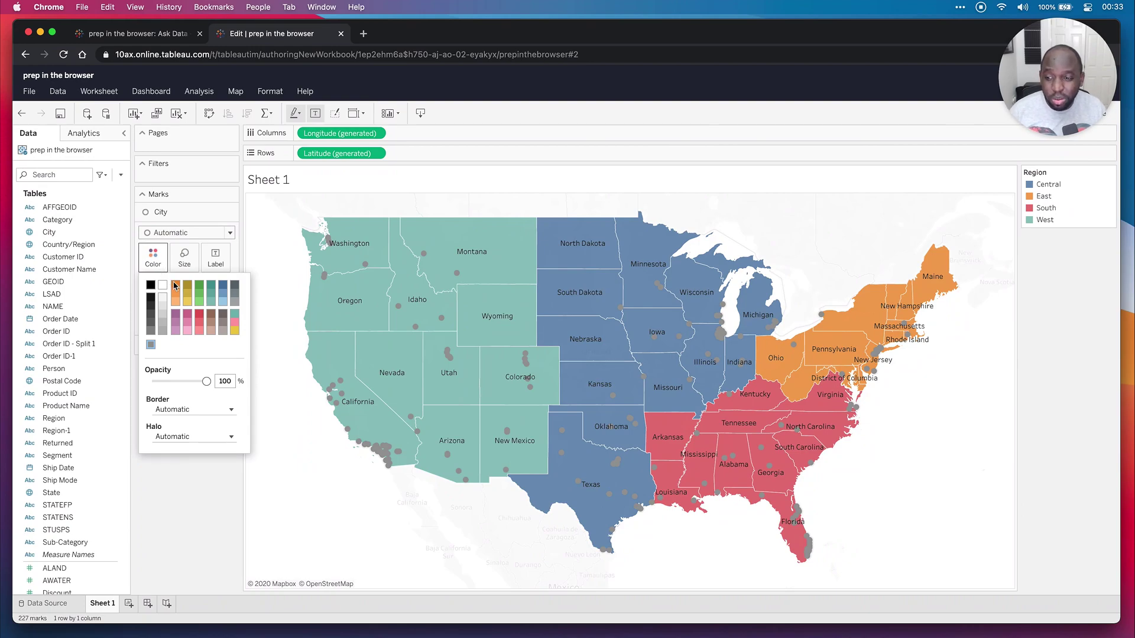
{"action": "left_click", "coordinate": [200, 316]}
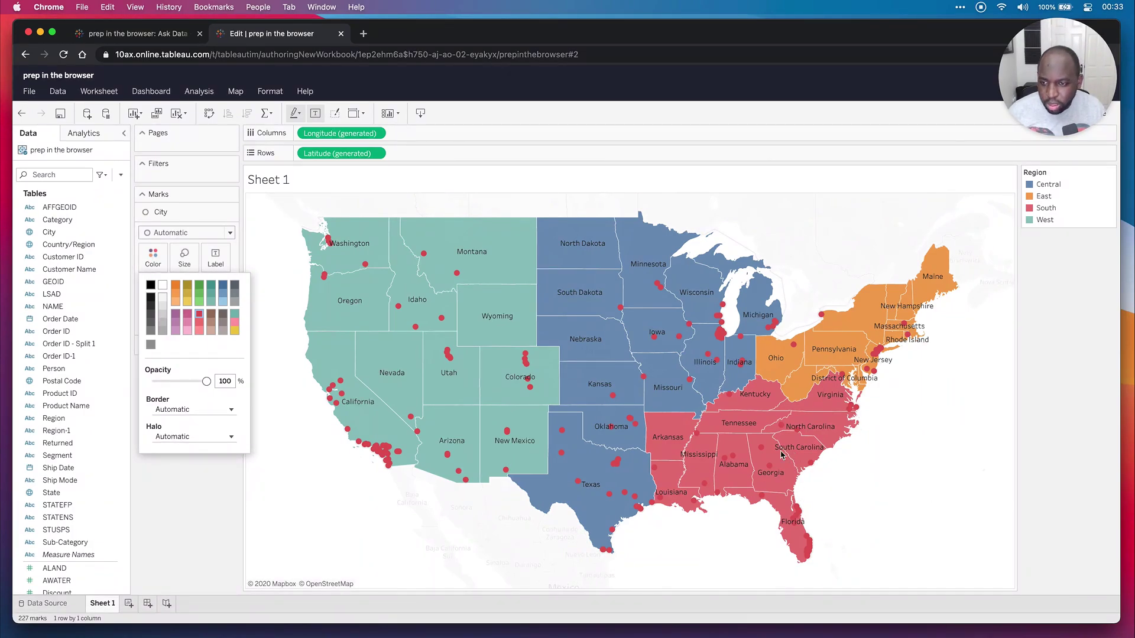
{"action": "left_click", "coordinate": [201, 305]}
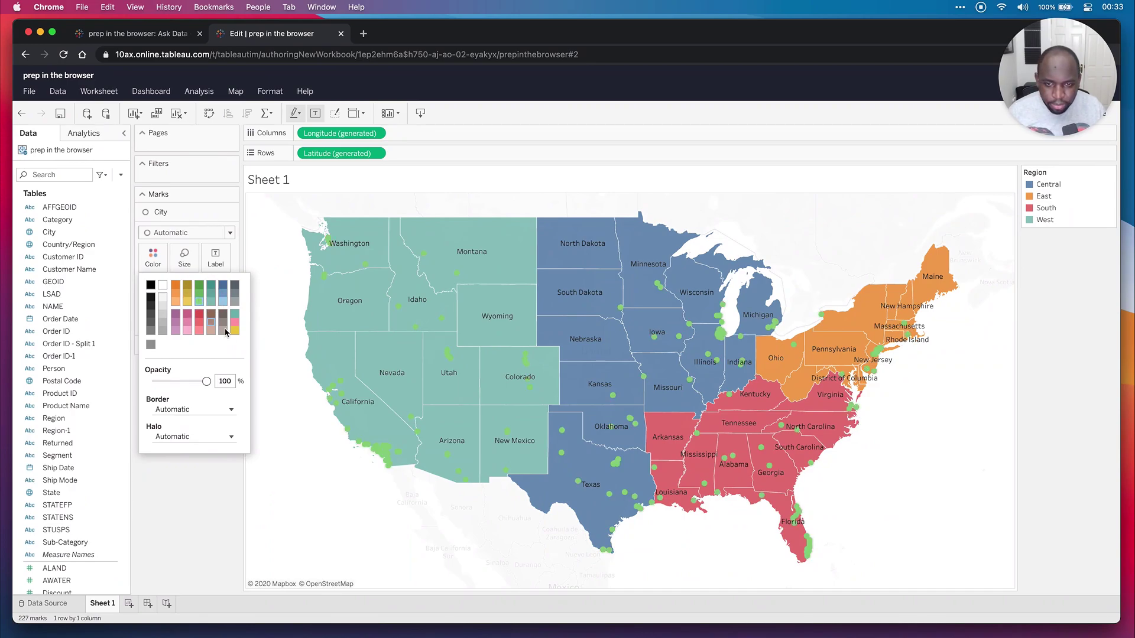
{"action": "left_click", "coordinate": [152, 298]}
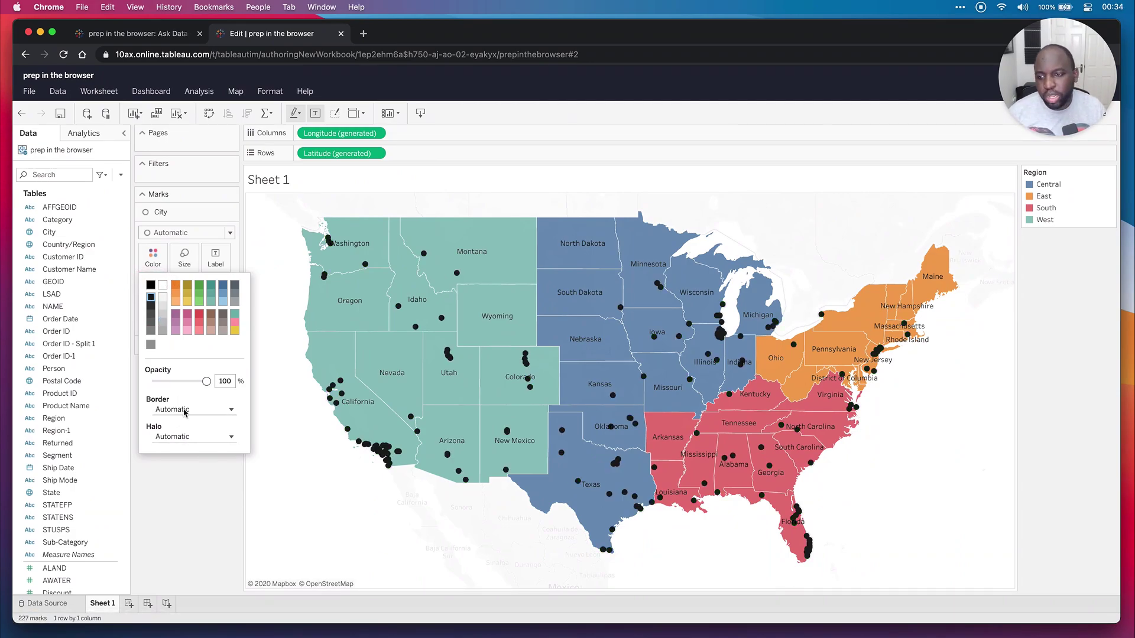
{"action": "left_click_drag", "start_coordinate": [203, 386], "coordinate": [195, 385]}
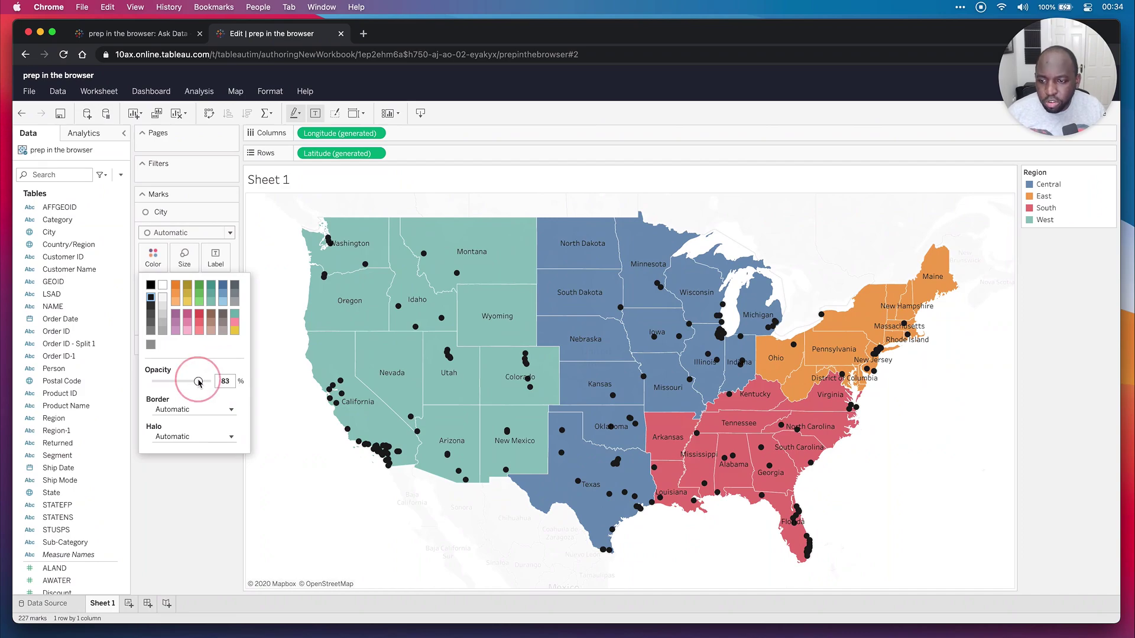
{"action": "left_click", "coordinate": [189, 504]}
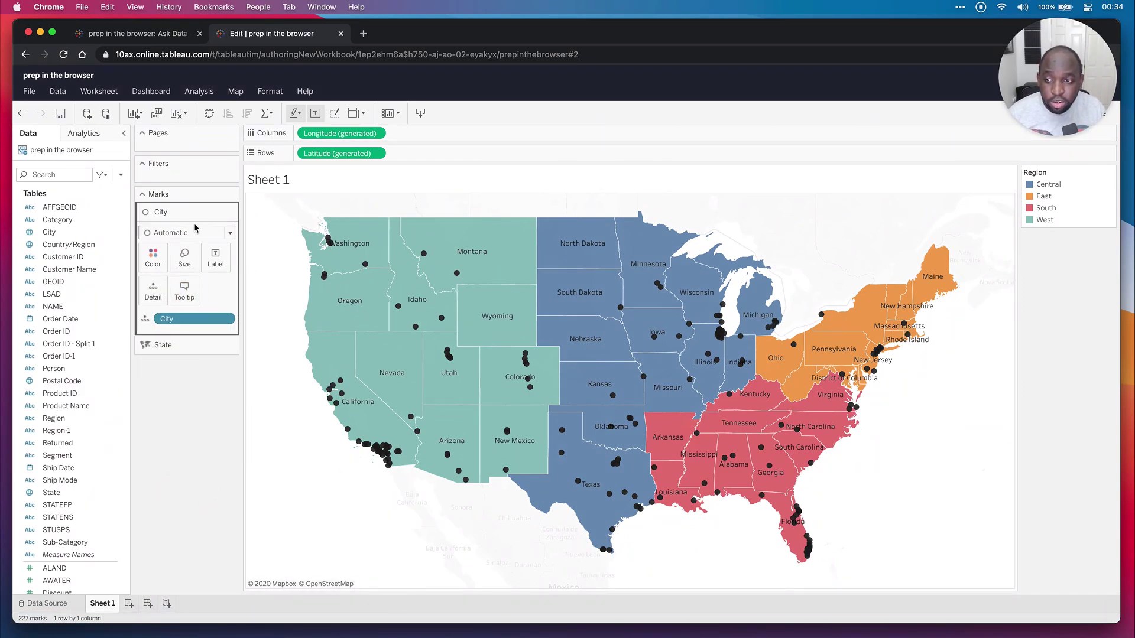
- Fade the State layer's region colours to 31% opacity
{"action": "left_click", "coordinate": [183, 344]}
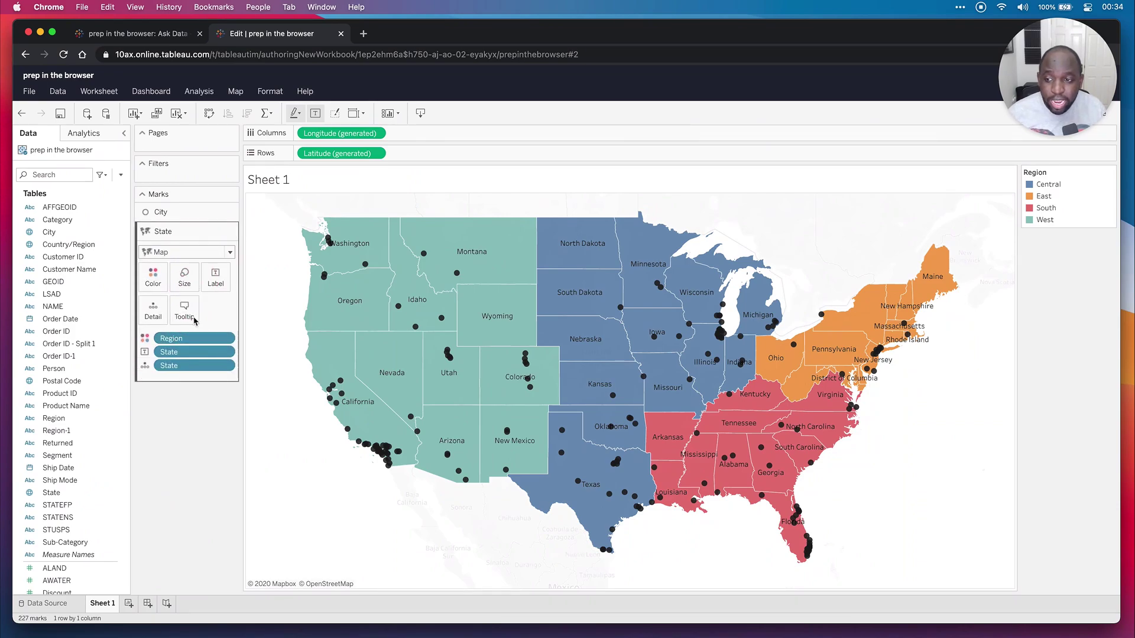
{"action": "left_click", "coordinate": [153, 276]}
{"action": "left_click_drag", "start_coordinate": [197, 349], "coordinate": [172, 348]}
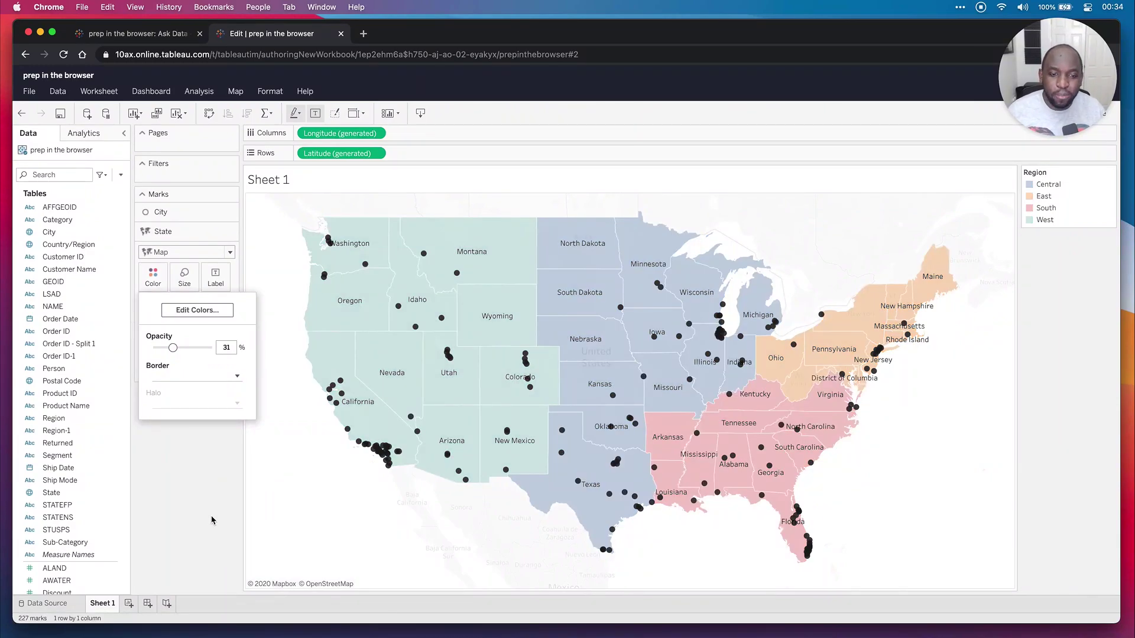
{"action": "left_click", "coordinate": [268, 522]}
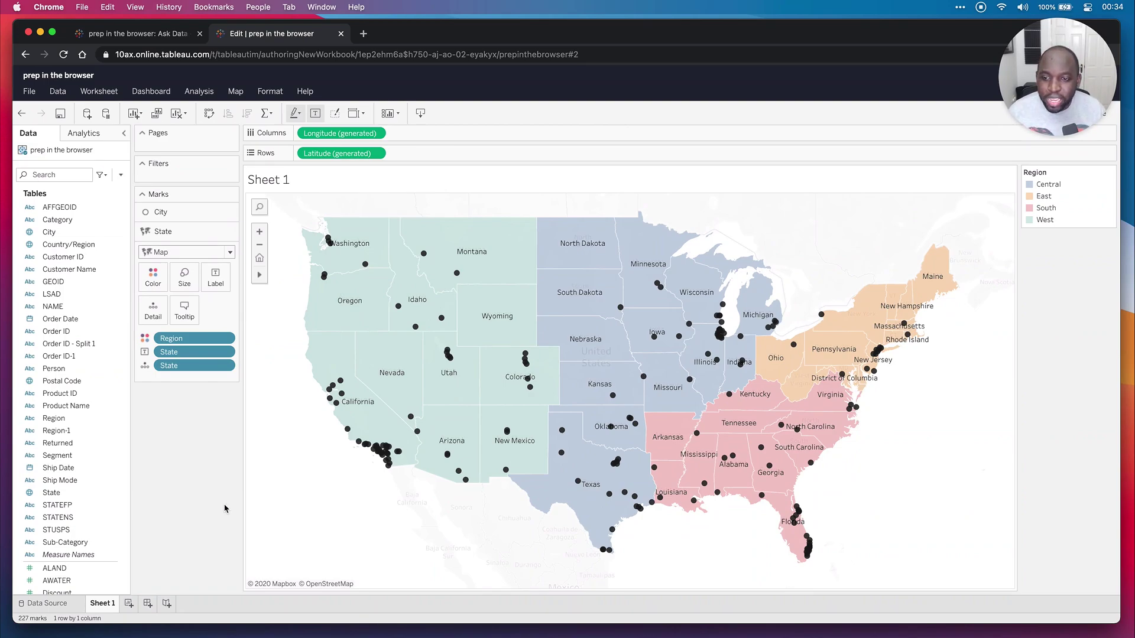
- Drag the Geometry field onto the map as a third marks layer
{"action": "scroll", "coordinate": [89, 482], "scroll_direction": "down", "scroll_amount": 2}
{"action": "scroll", "coordinate": [89, 482], "scroll_direction": "down", "scroll_amount": 3}
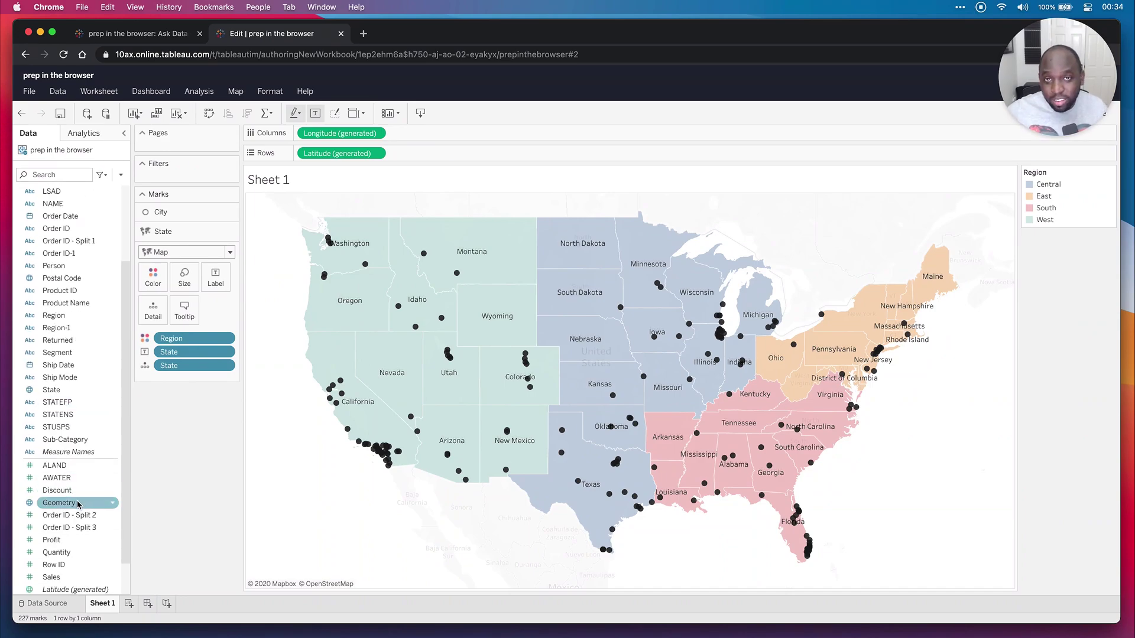
{"action": "left_click_drag", "start_coordinate": [77, 504], "coordinate": [357, 185]}
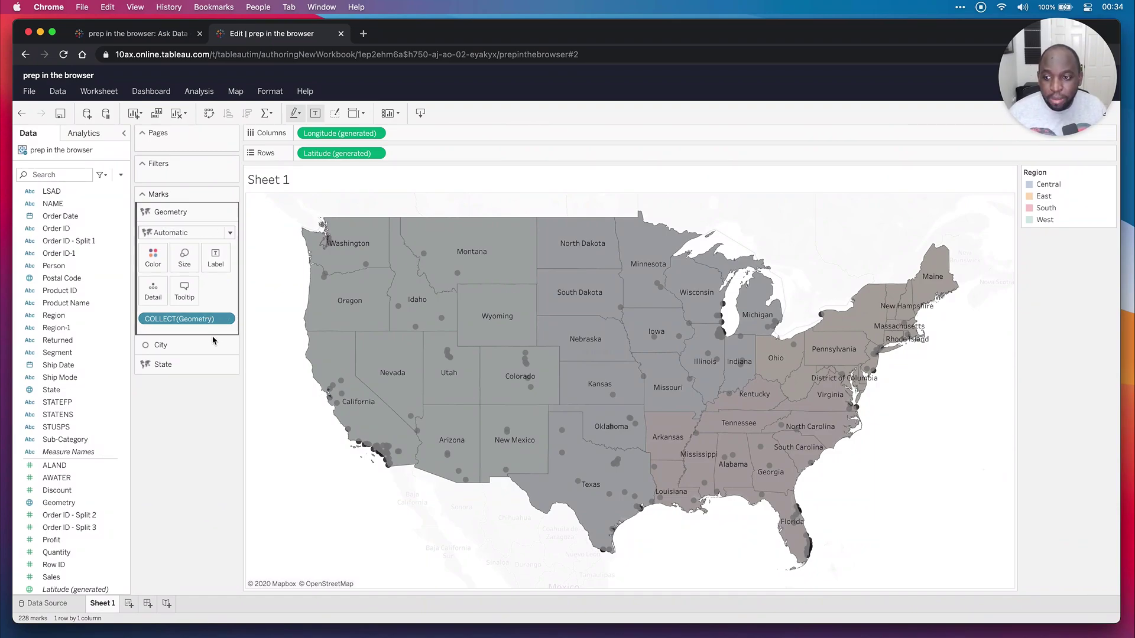
- Change the State layer's mark type from Map to Circle
{"action": "left_click", "coordinate": [189, 367]}
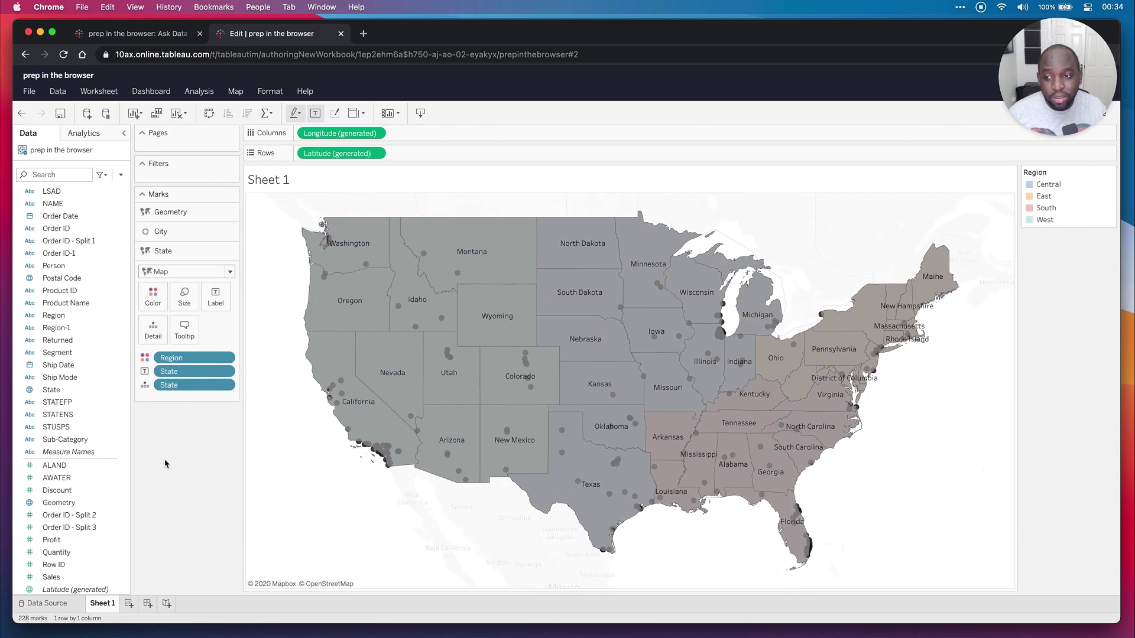
{"action": "left_click", "coordinate": [231, 272]}
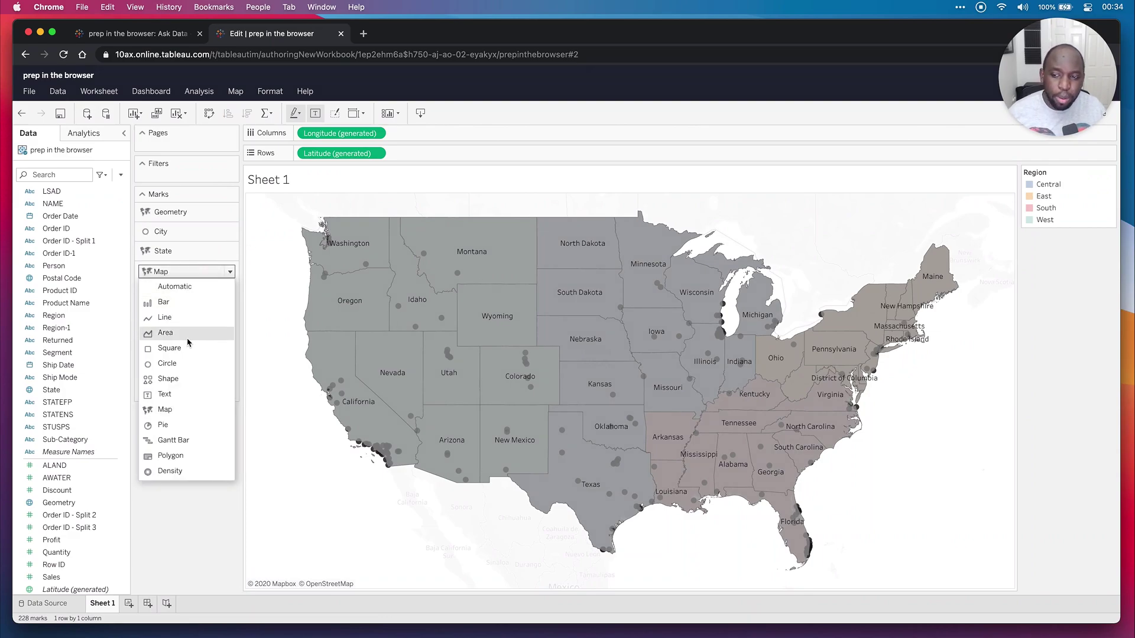
{"action": "left_click", "coordinate": [180, 363]}
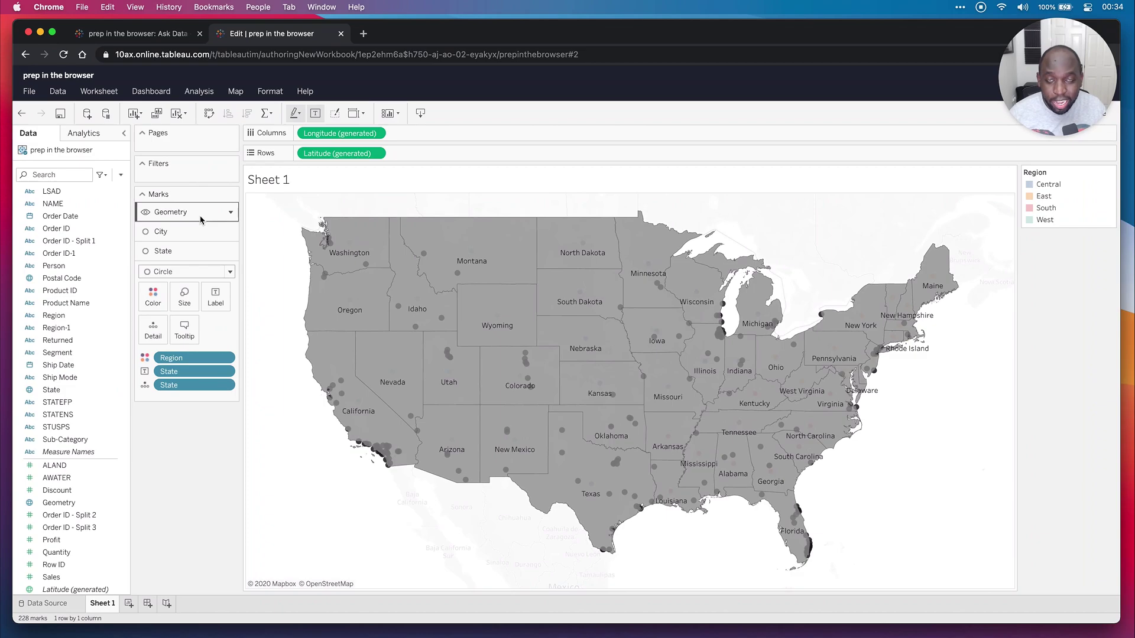
- Move the Geometry layer to the bottom and colour its shapes by Region
{"action": "left_click_drag", "start_coordinate": [201, 220], "coordinate": [193, 407]}
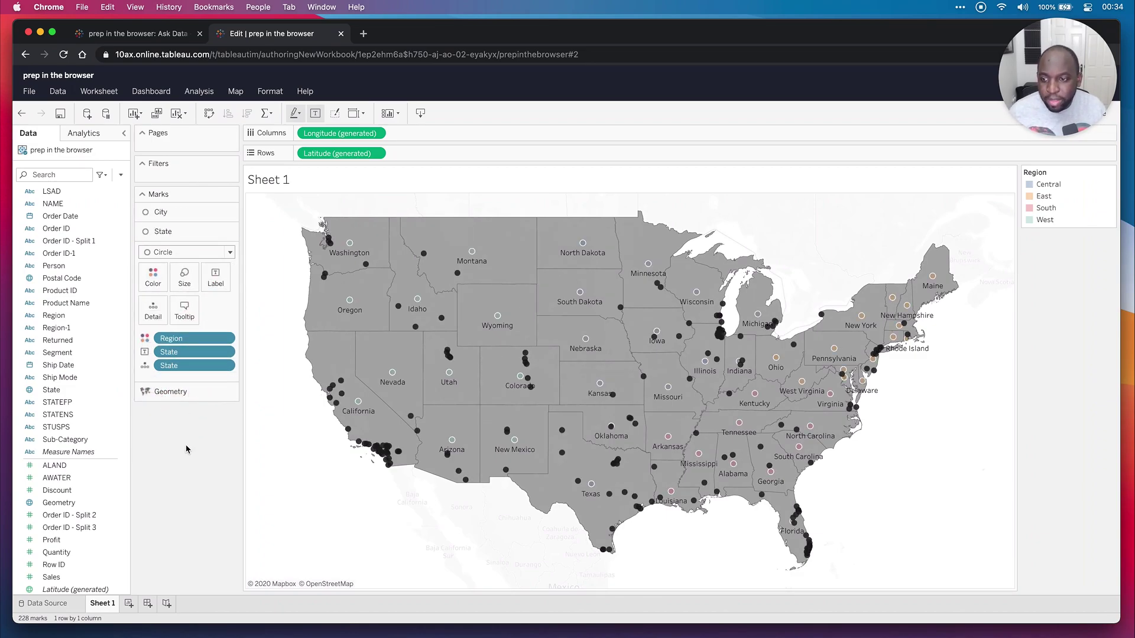
{"action": "left_click", "coordinate": [183, 392]}
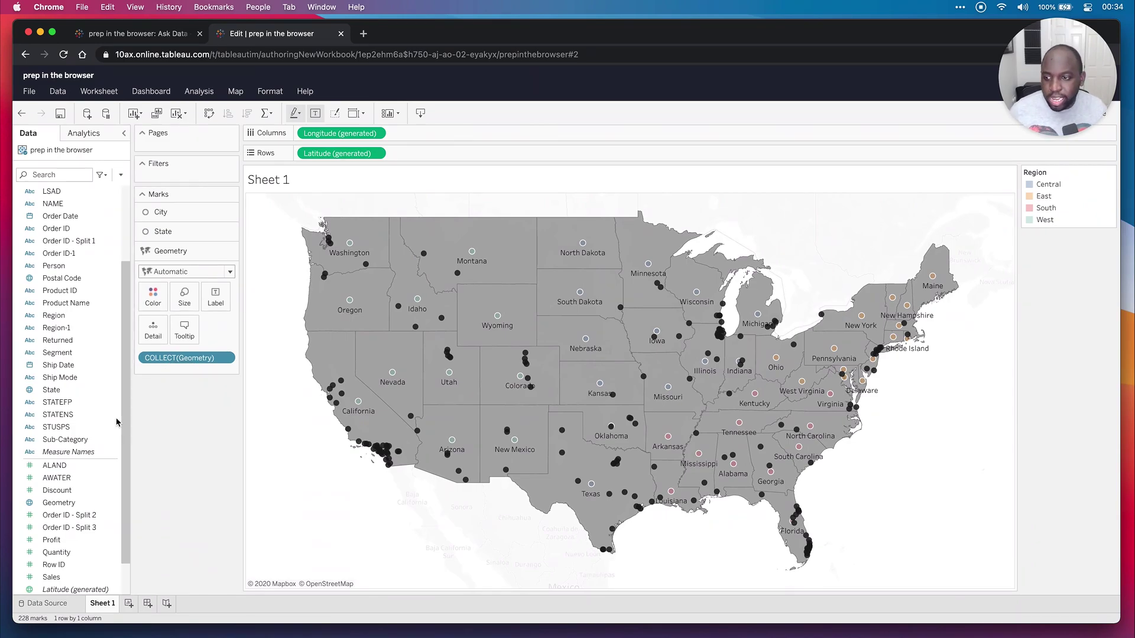
{"action": "left_click_drag", "start_coordinate": [59, 390], "coordinate": [155, 300]}
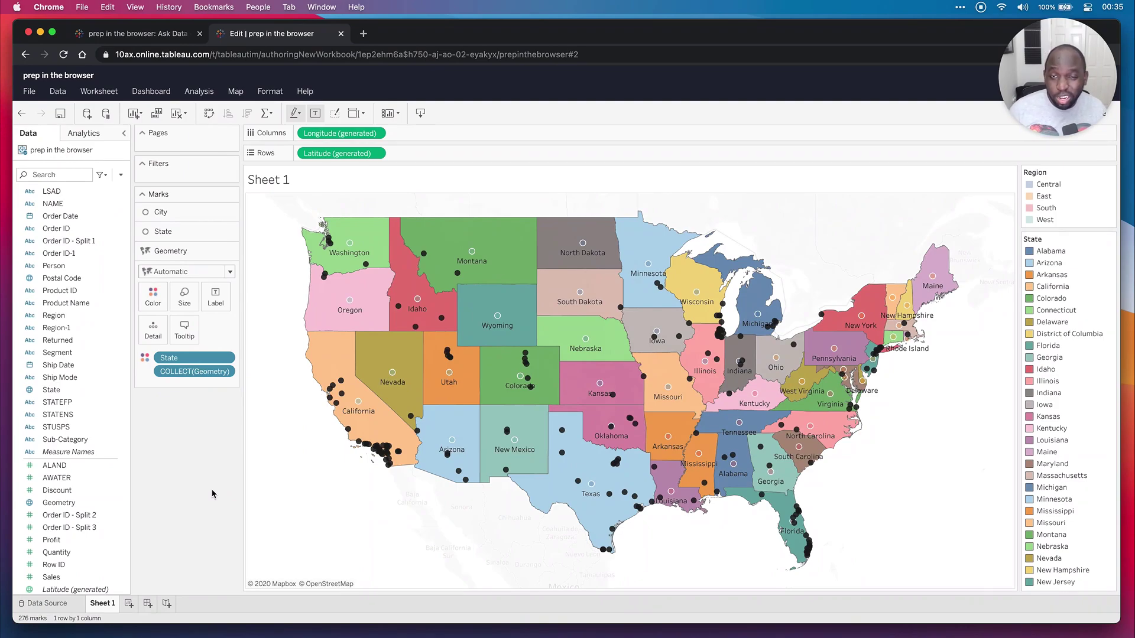
{"action": "left_click_drag", "start_coordinate": [71, 315], "coordinate": [192, 362]}
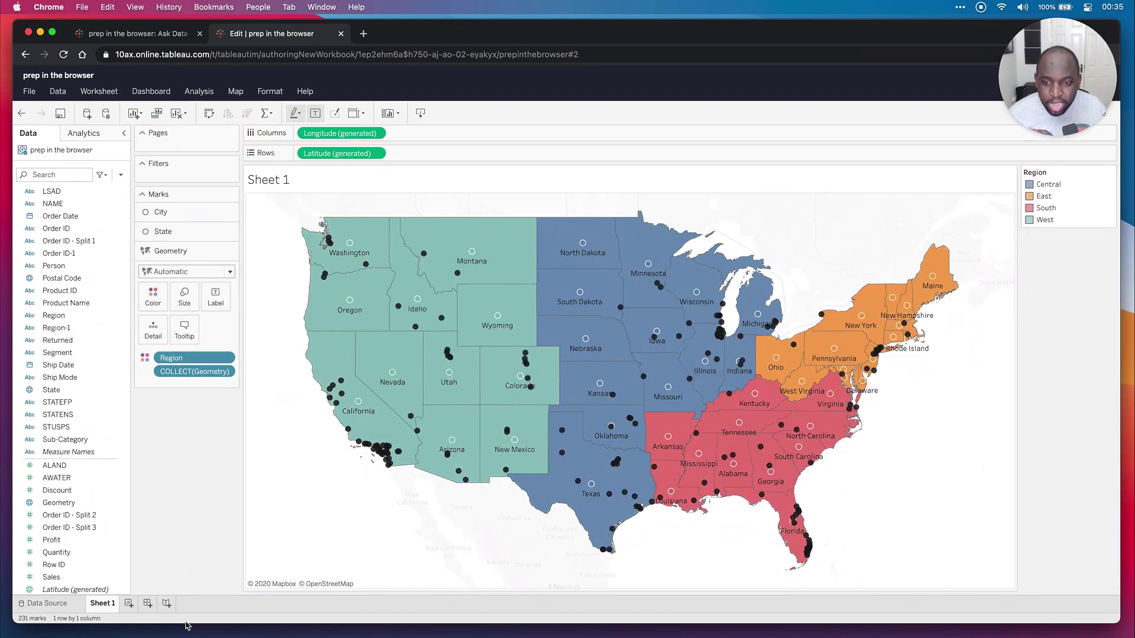
- Review the State layer settings and test selecting, then clearing, Montana's marker
{"action": "mouse_move", "coordinate": [315, 357]}
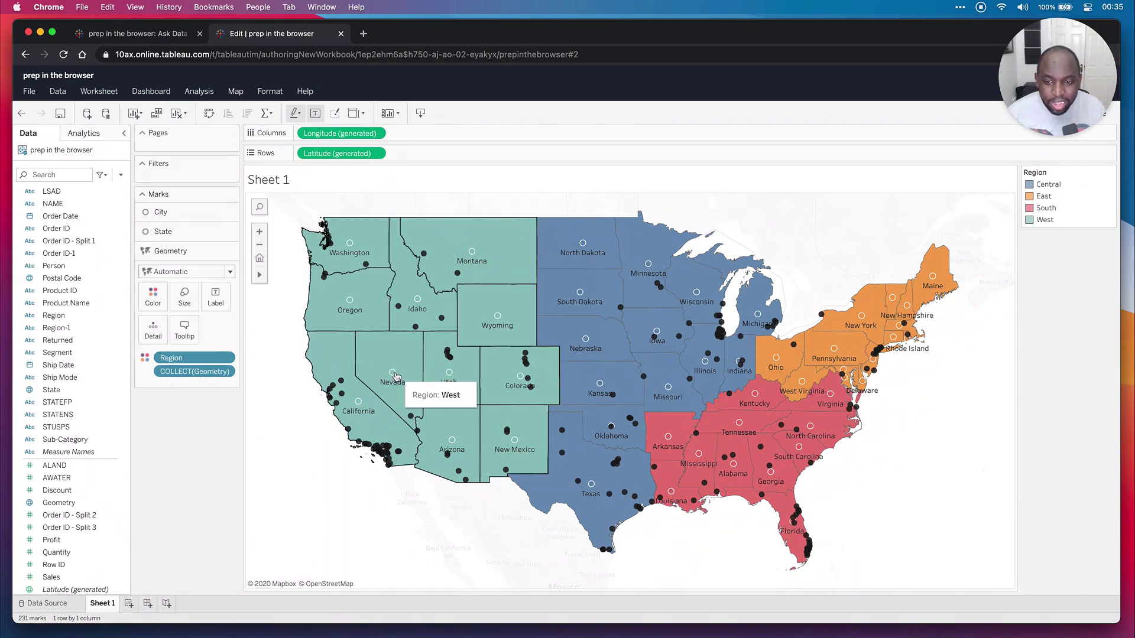
{"action": "mouse_move", "coordinate": [497, 318]}
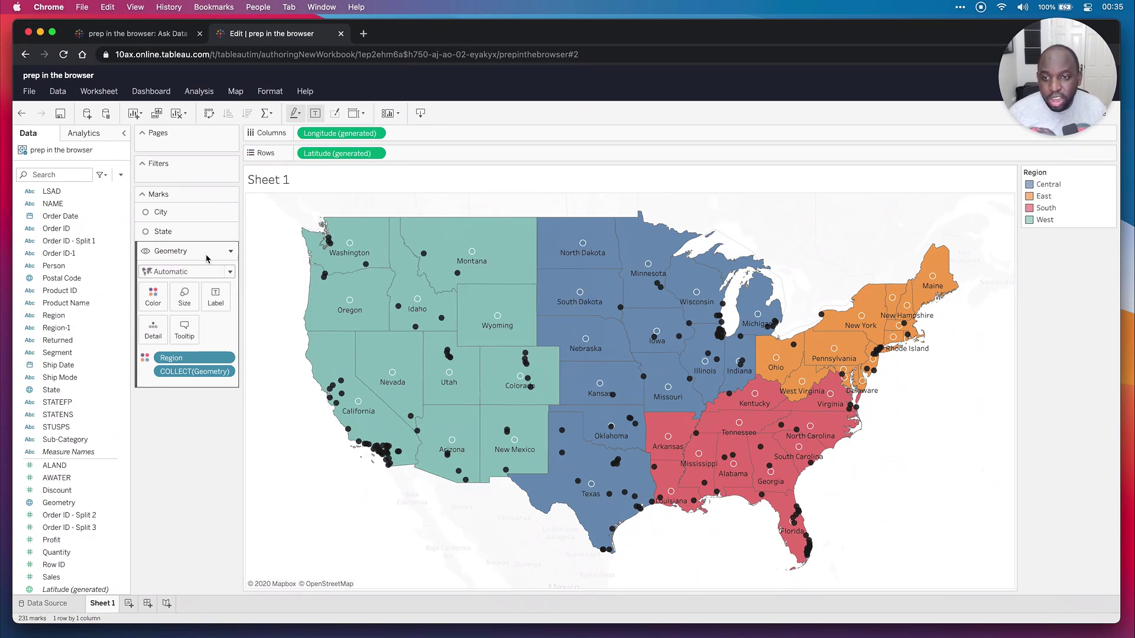
{"action": "left_click", "coordinate": [192, 231]}
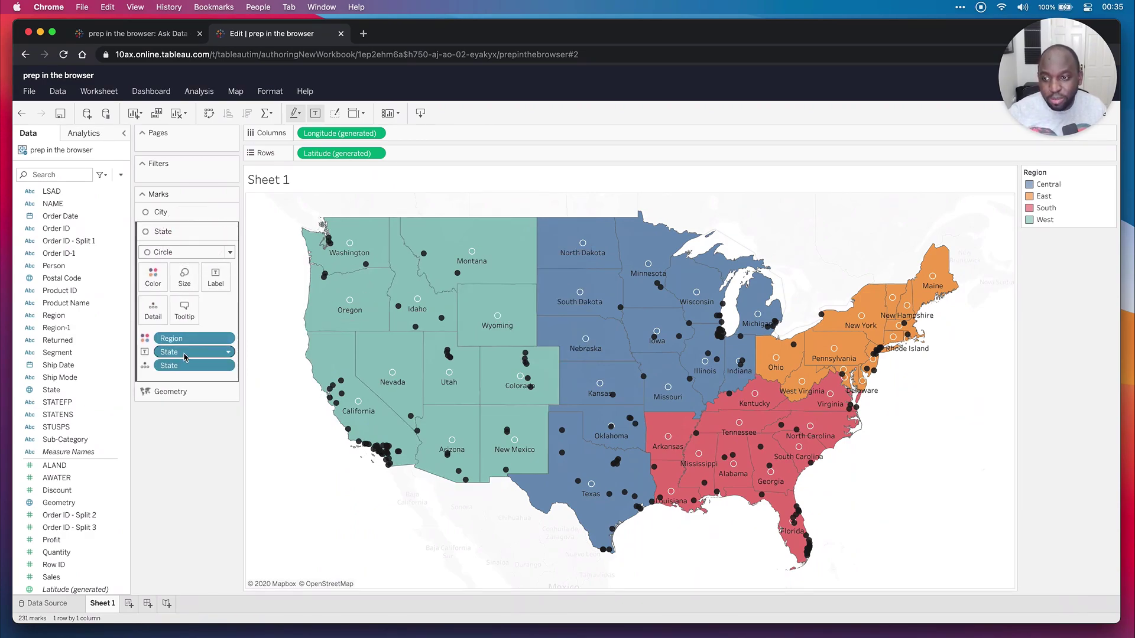
{"action": "left_click", "coordinate": [174, 392]}
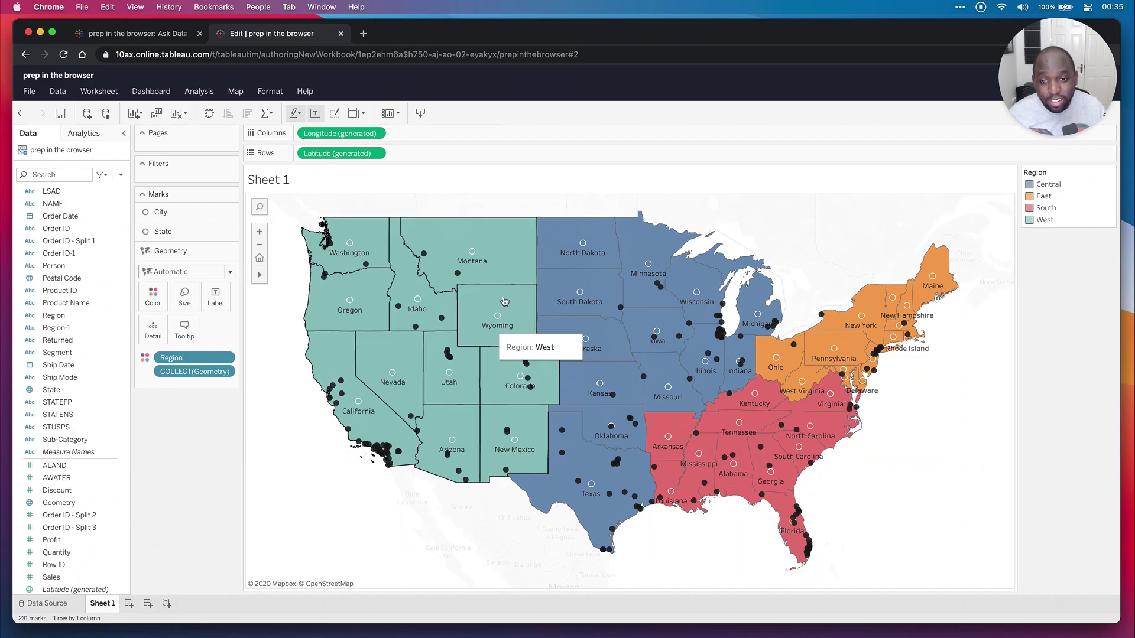
{"action": "left_click", "coordinate": [472, 251]}
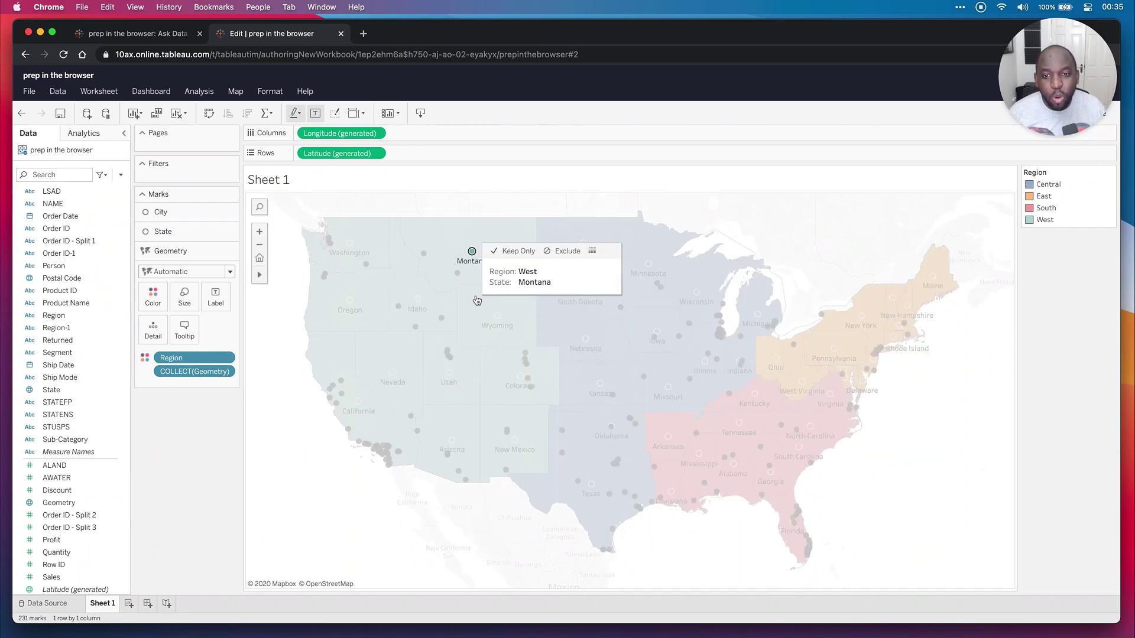
{"action": "left_click", "coordinate": [513, 203]}
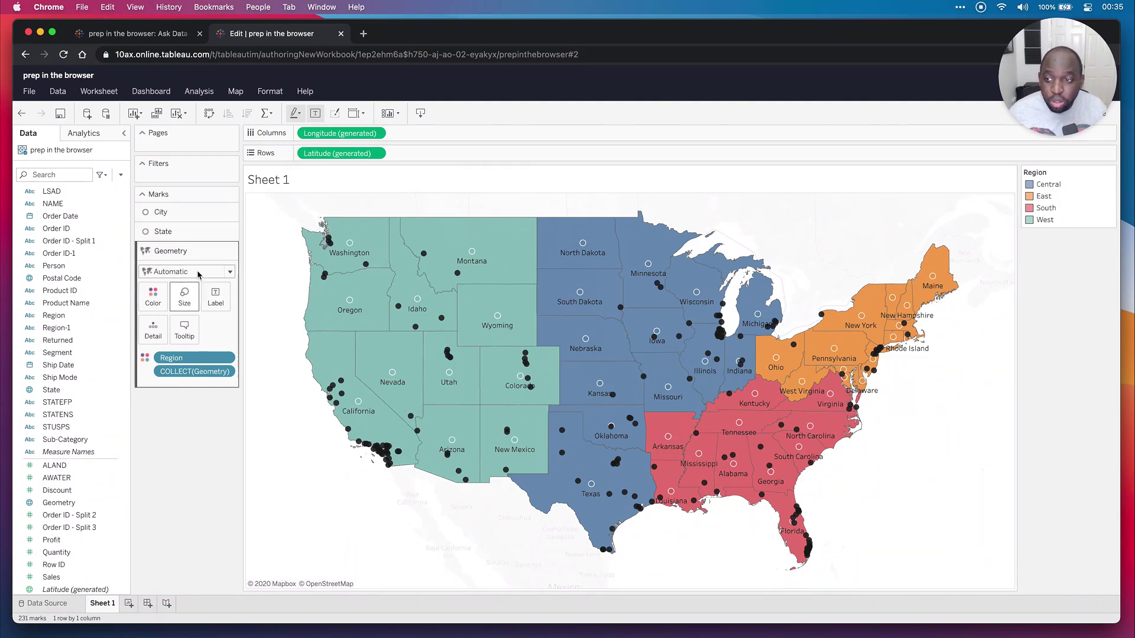
- Change the State layer marks to Square and enlarge them with the size slider
{"action": "left_click", "coordinate": [197, 233]}
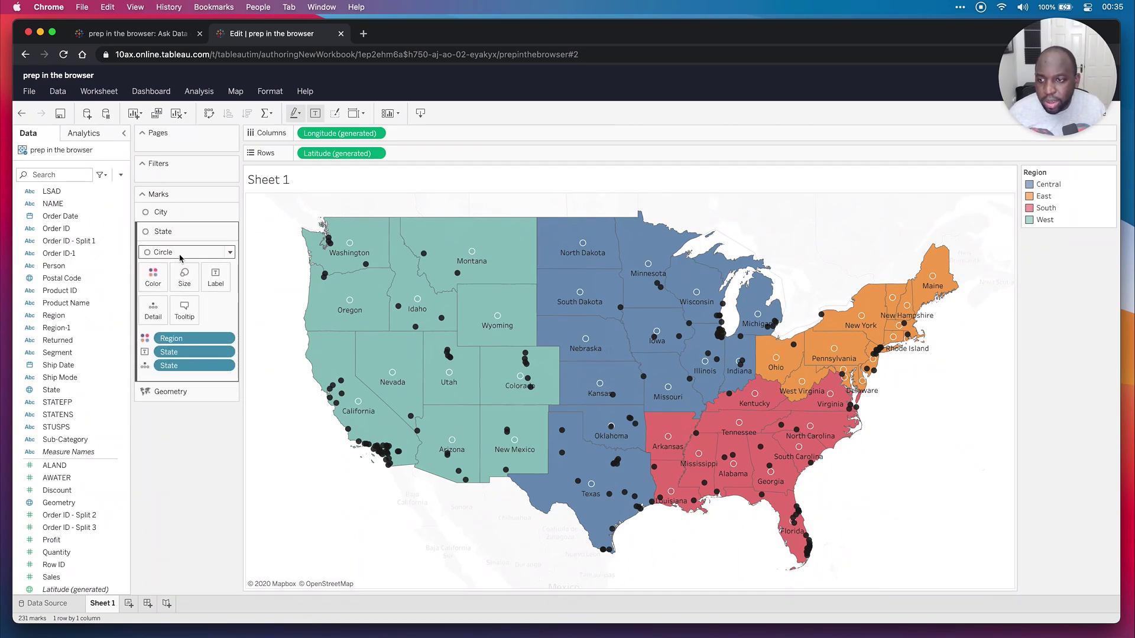
{"action": "left_click", "coordinate": [181, 258]}
{"action": "left_click", "coordinate": [182, 331]}
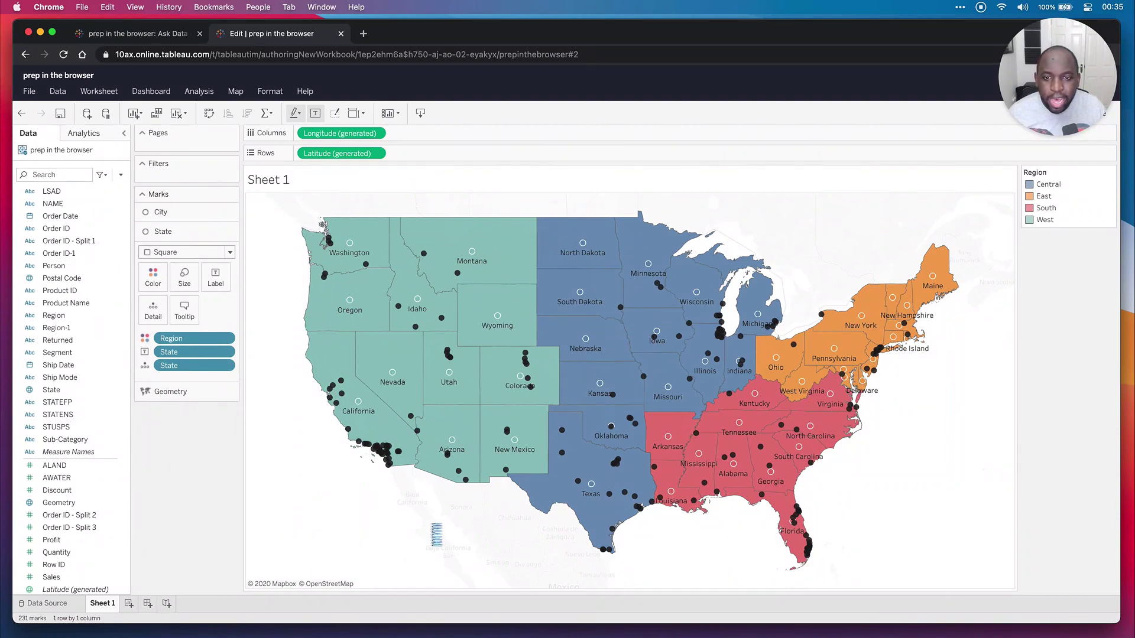
{"action": "mouse_move", "coordinate": [473, 259]}
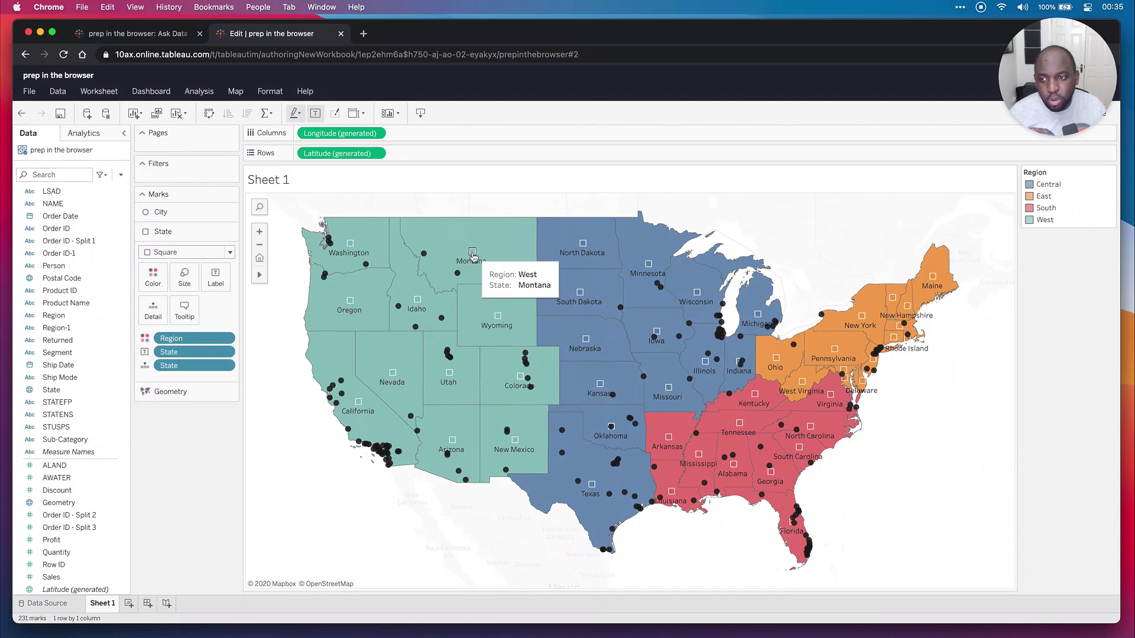
{"action": "left_click", "coordinate": [184, 278]}
{"action": "left_click", "coordinate": [285, 309]}
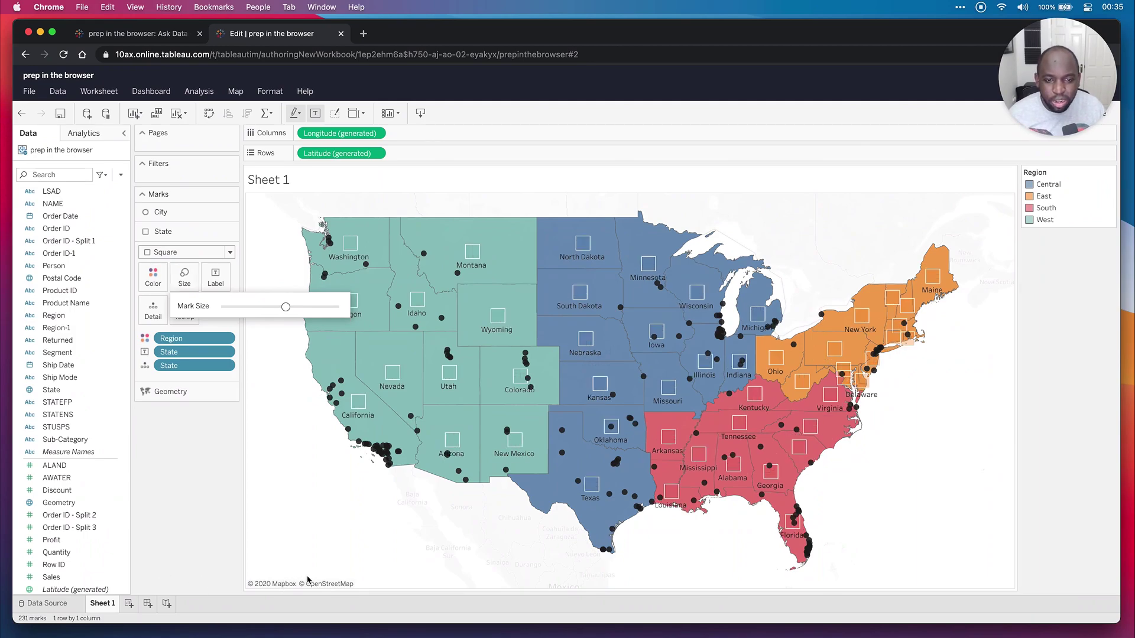
{"action": "left_click", "coordinate": [367, 550]}
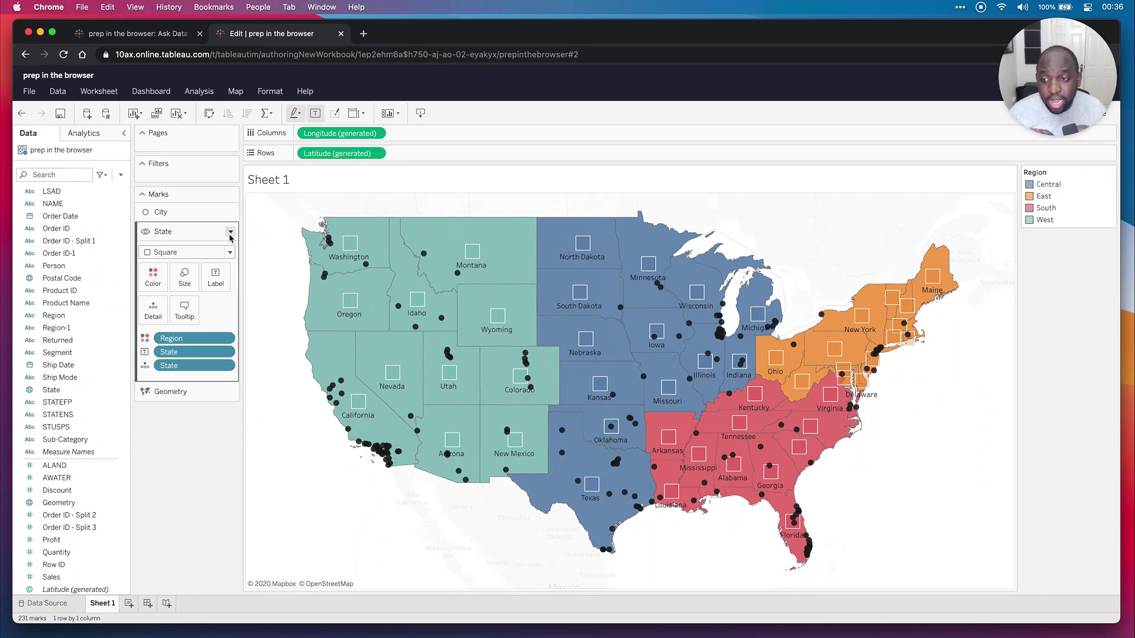
- Test selecting Montana's marker, then set the State layer to Disable Selection
{"action": "left_click", "coordinate": [472, 252]}
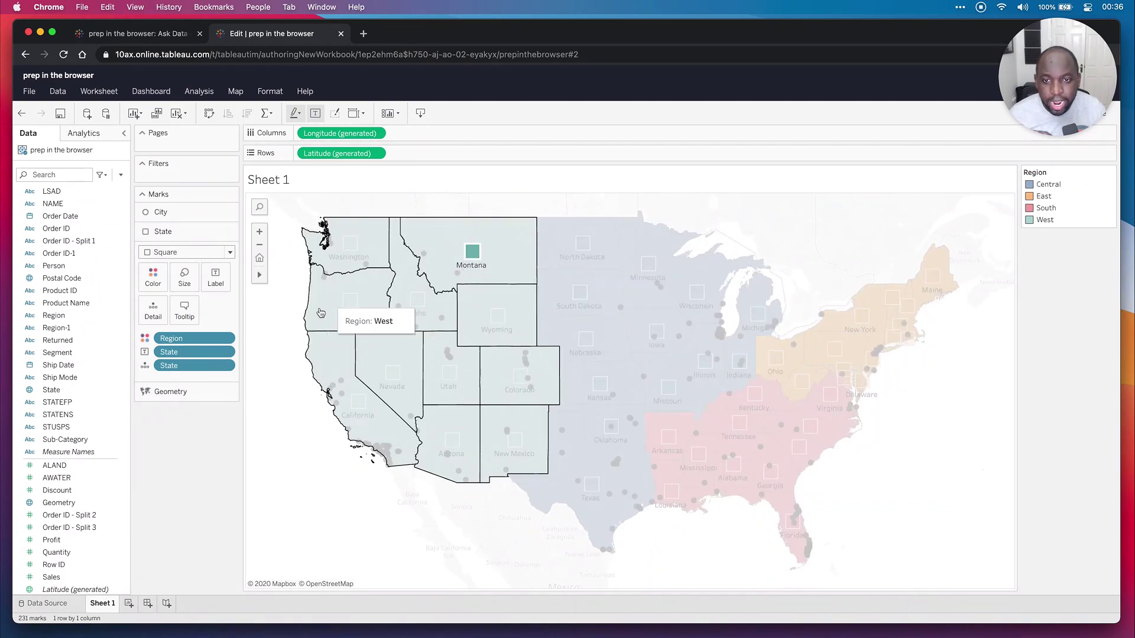
{"action": "left_click", "coordinate": [472, 251]}
{"action": "left_click", "coordinate": [230, 253]}
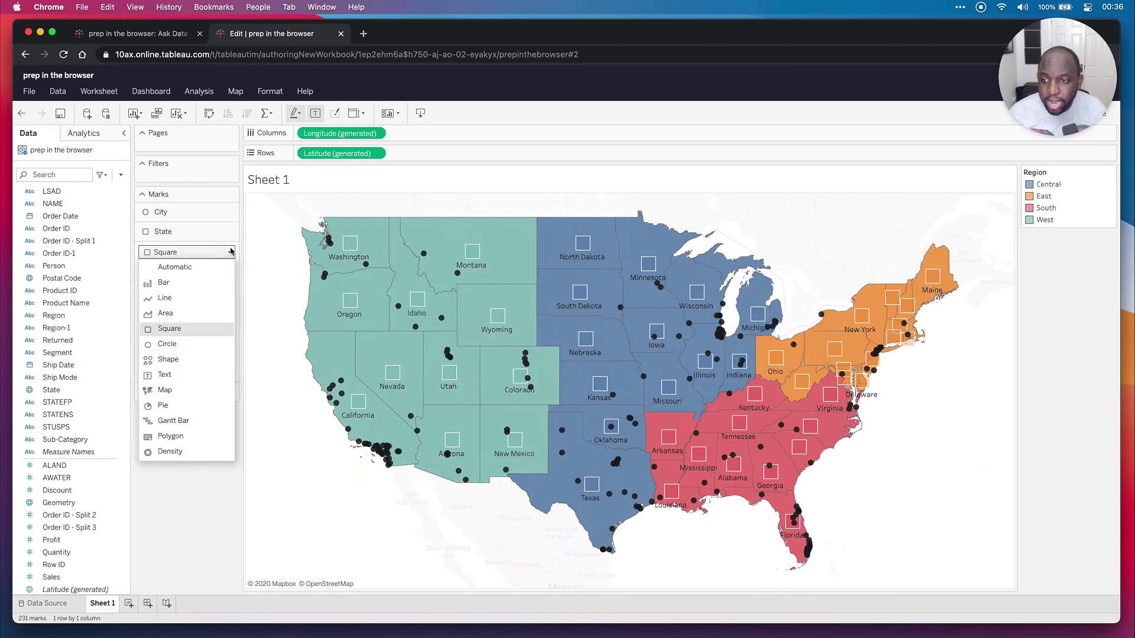
{"action": "left_click", "coordinate": [255, 273]}
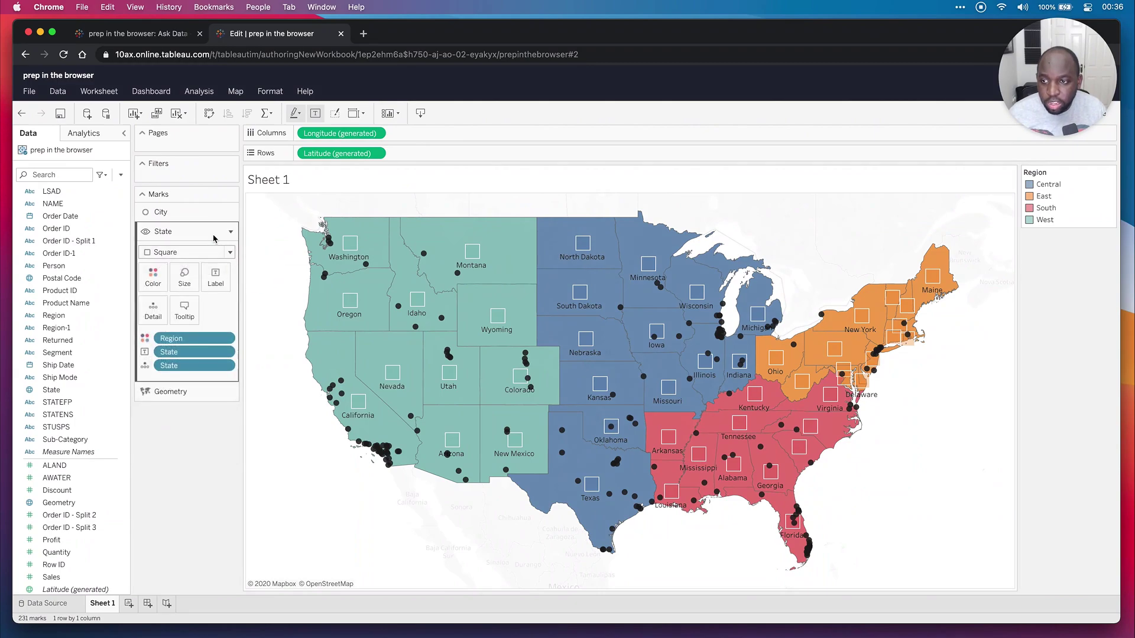
{"action": "left_click", "coordinate": [230, 233]}
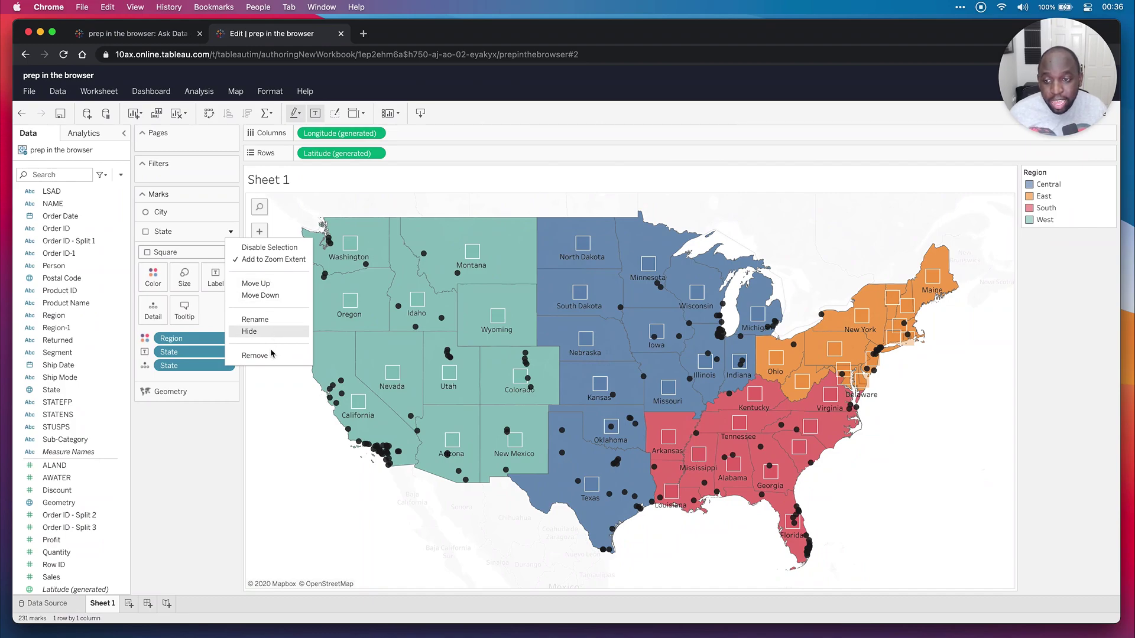
{"action": "left_click", "coordinate": [284, 255]}
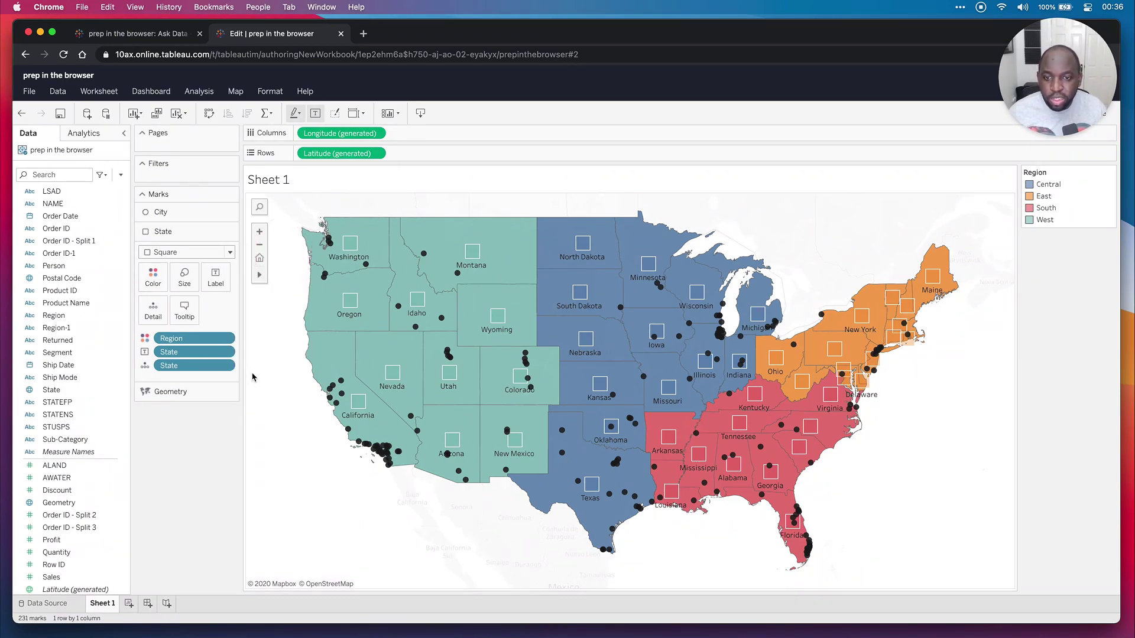
- Confirm clicking Montana now selects the West region, then clear the selection
{"action": "mouse_move", "coordinate": [470, 278]}
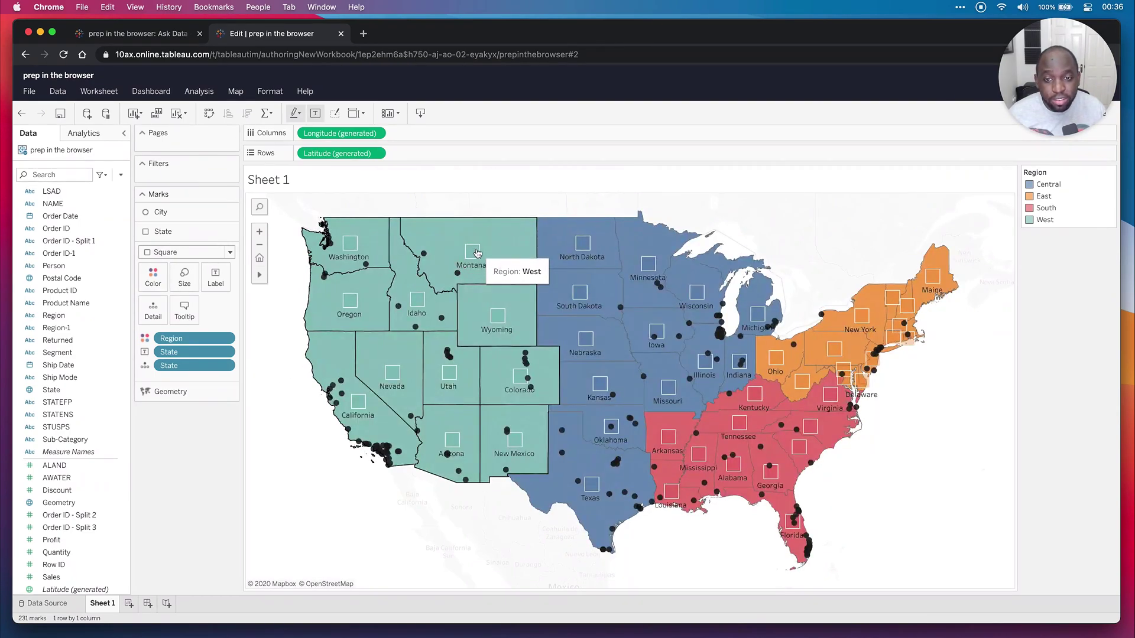
{"action": "left_click", "coordinate": [476, 254]}
{"action": "left_click", "coordinate": [473, 255]}
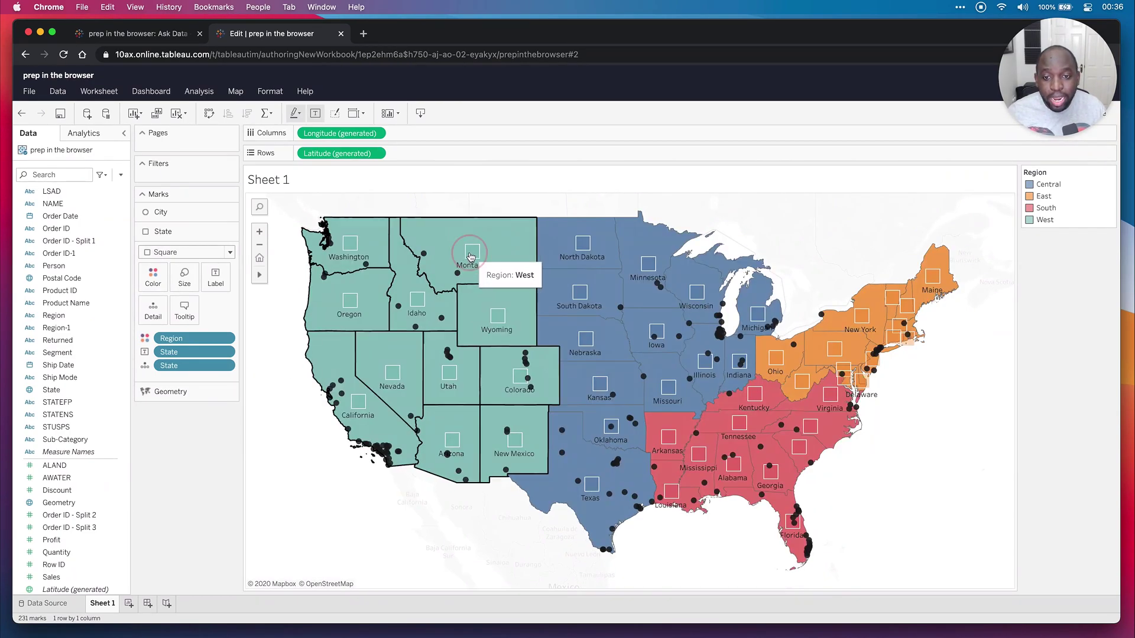
{"action": "left_click", "coordinate": [471, 257]}
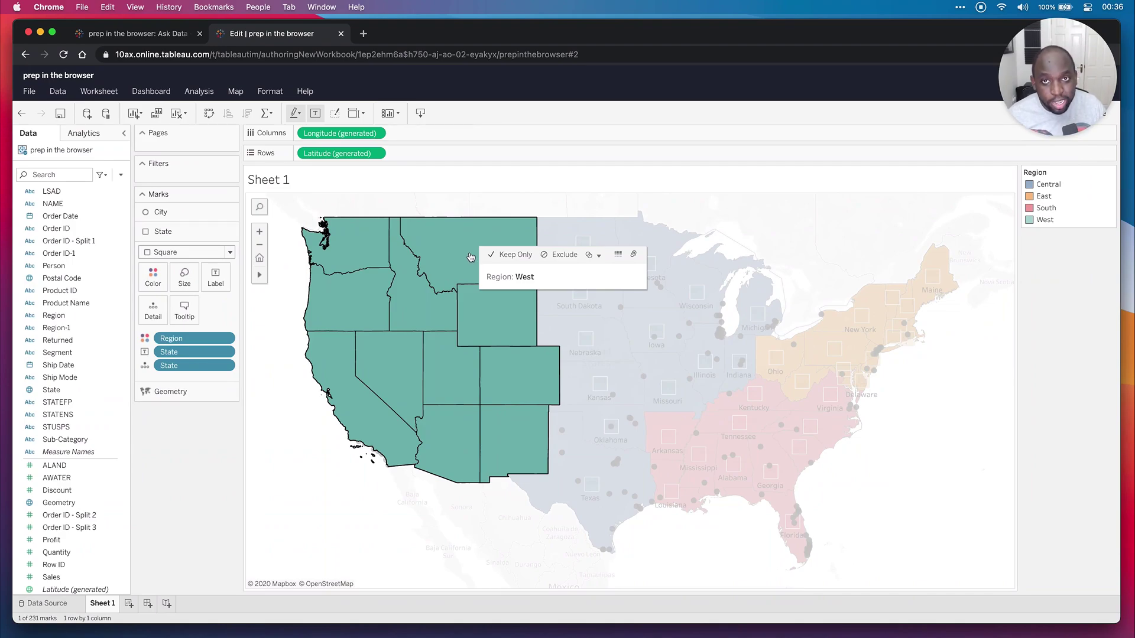
{"action": "left_click", "coordinate": [468, 259]}
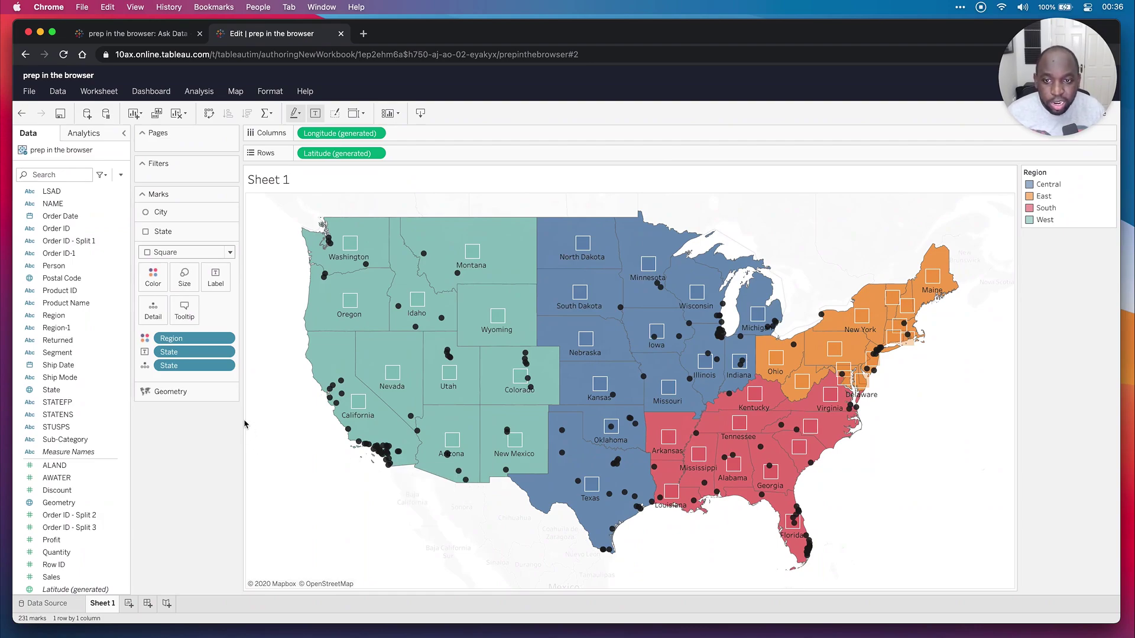
- Set the Geometry layer's state shape borders to white in its Color settings
{"action": "left_click", "coordinate": [194, 397]}
{"action": "left_click", "coordinate": [155, 297]}
{"action": "left_click", "coordinate": [188, 396]}
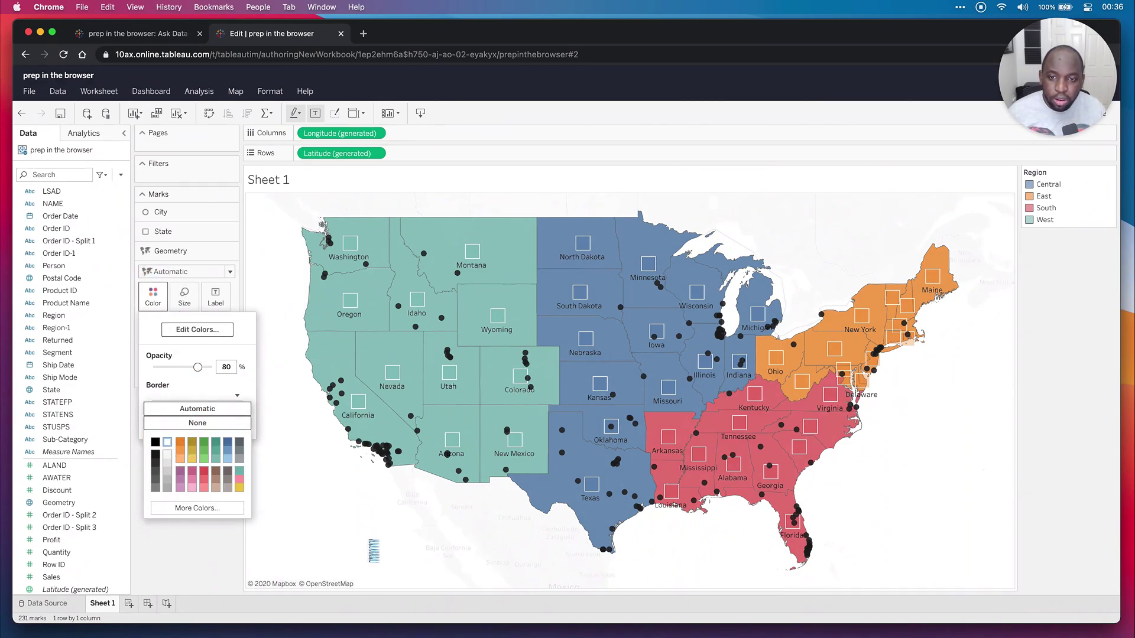
{"action": "left_click", "coordinate": [369, 541]}
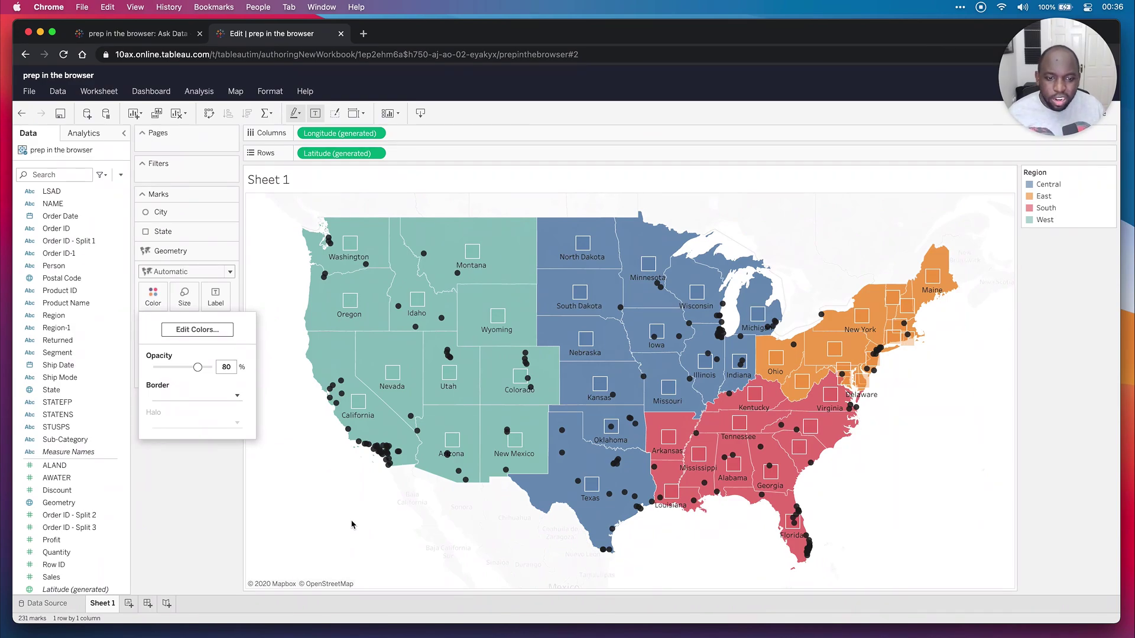
{"action": "left_click", "coordinate": [351, 525]}
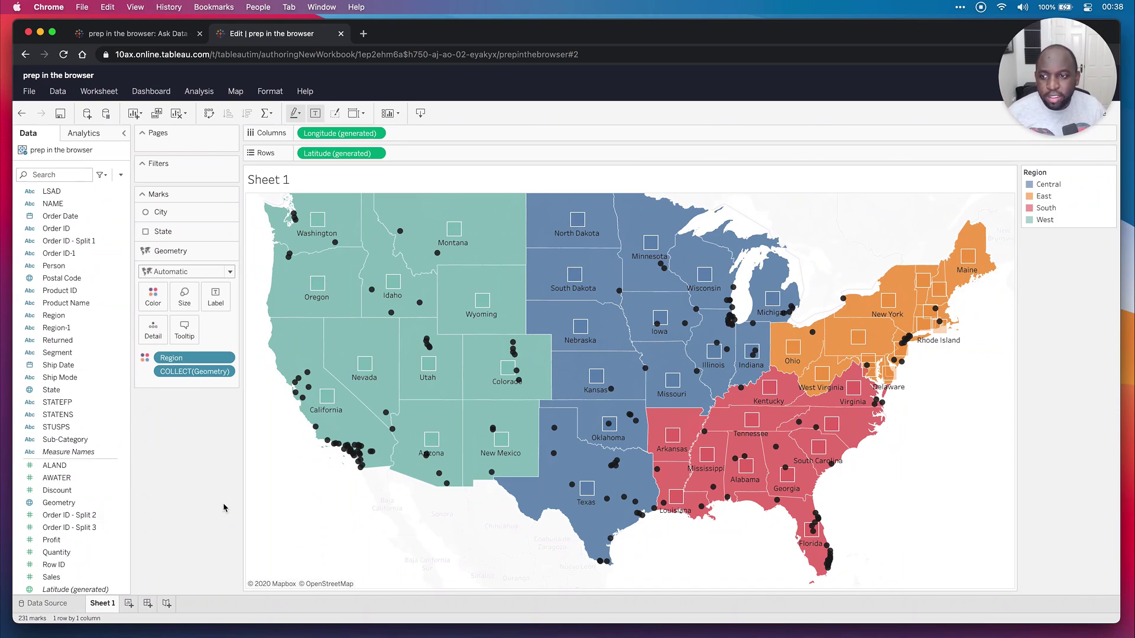
- Drag the State layer above City on the Marks card, then test-click the West region
{"action": "left_click", "coordinate": [219, 212]}
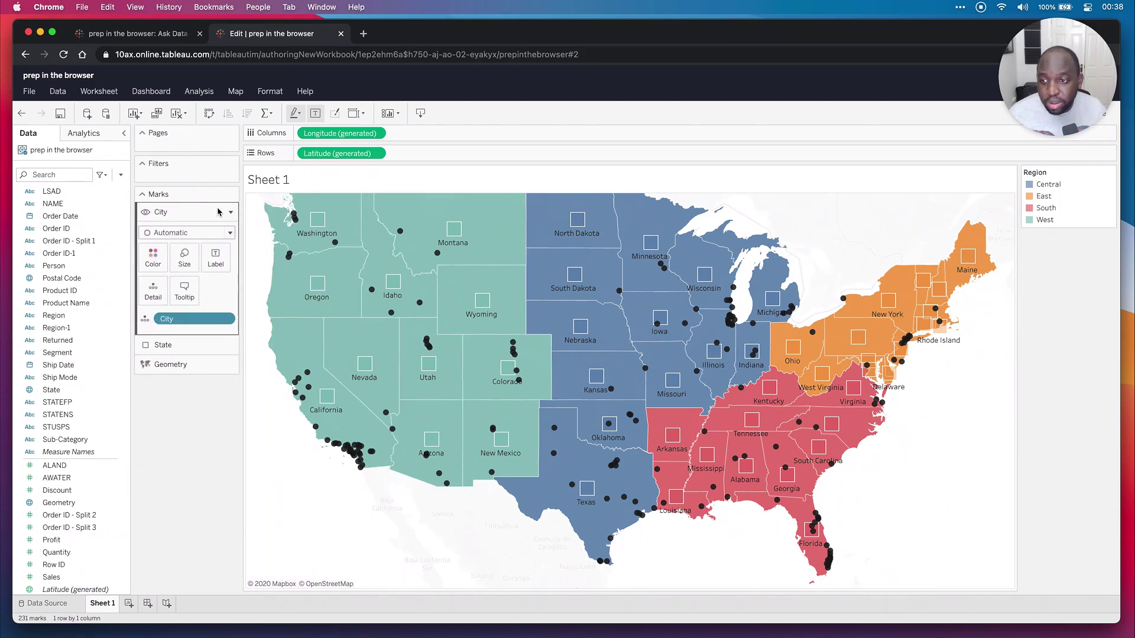
{"action": "left_click", "coordinate": [194, 439]}
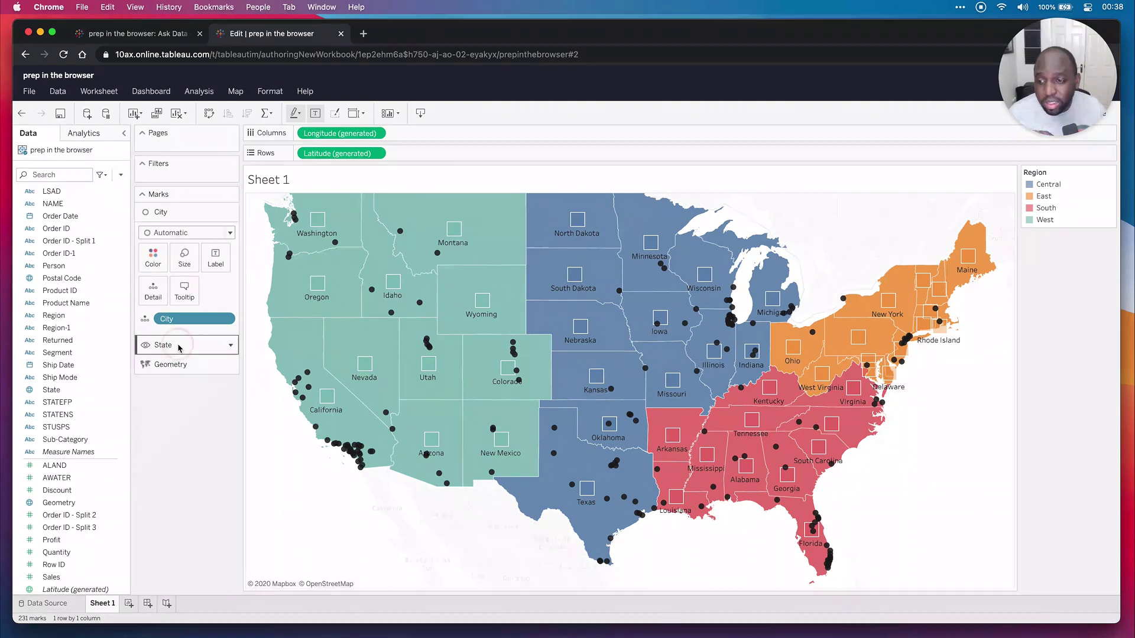
{"action": "left_click_drag", "start_coordinate": [175, 345], "coordinate": [190, 202]}
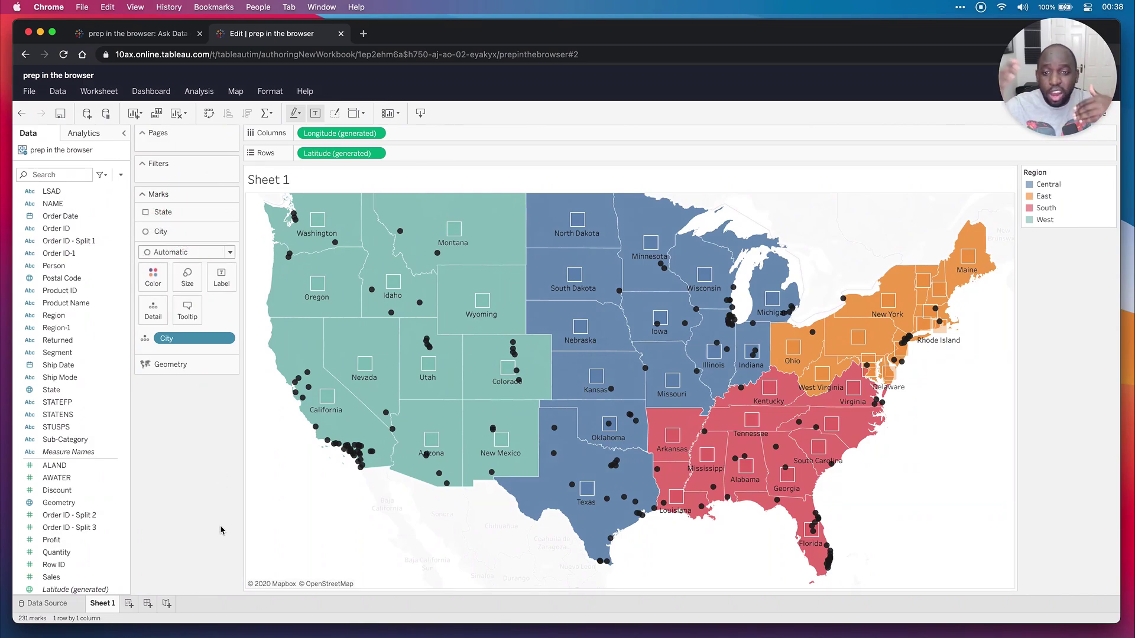
{"action": "left_click", "coordinate": [452, 211]}
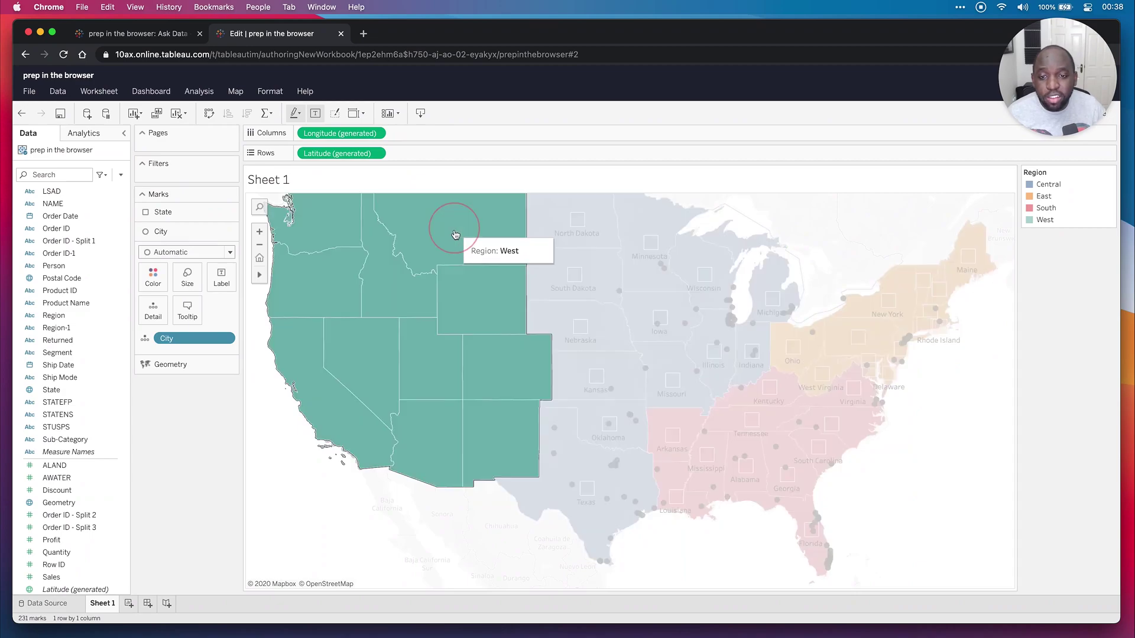
{"action": "left_click", "coordinate": [455, 230]}
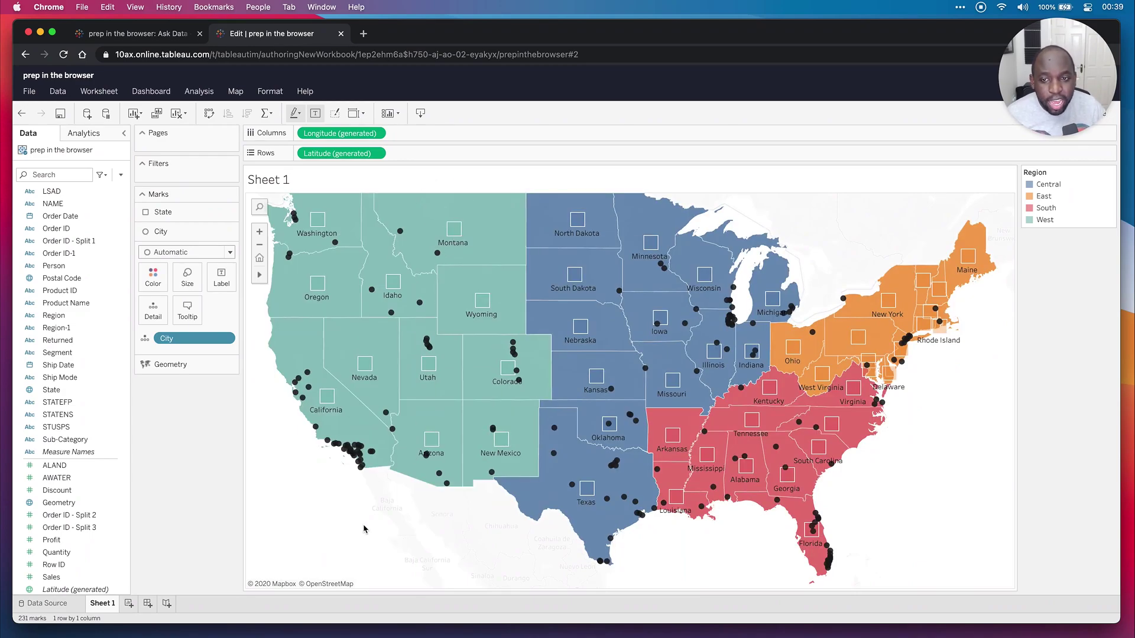